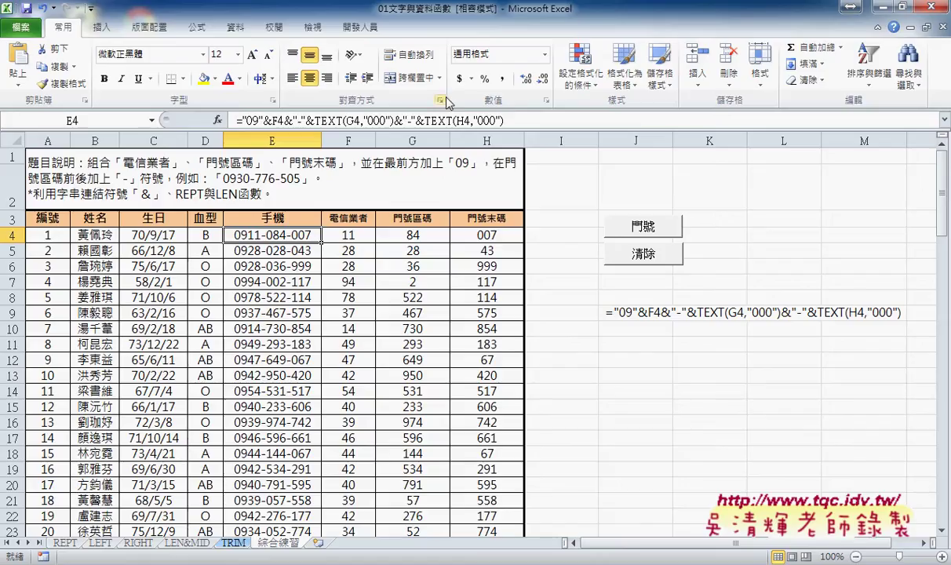
Step: Open the Visual Basic editor from the Developer tab to show Module1's empty 門號 procedure
left_click(359, 26)
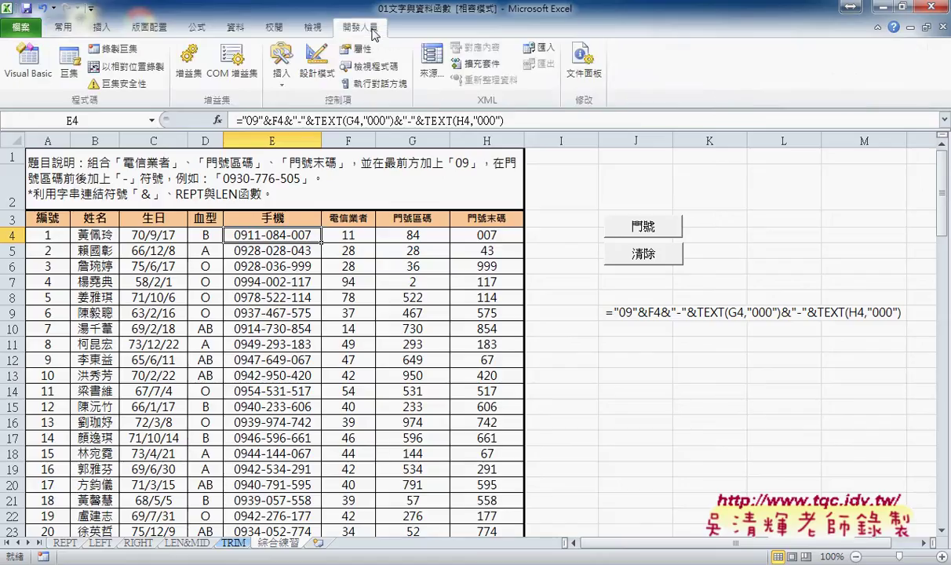
left_click(33, 90)
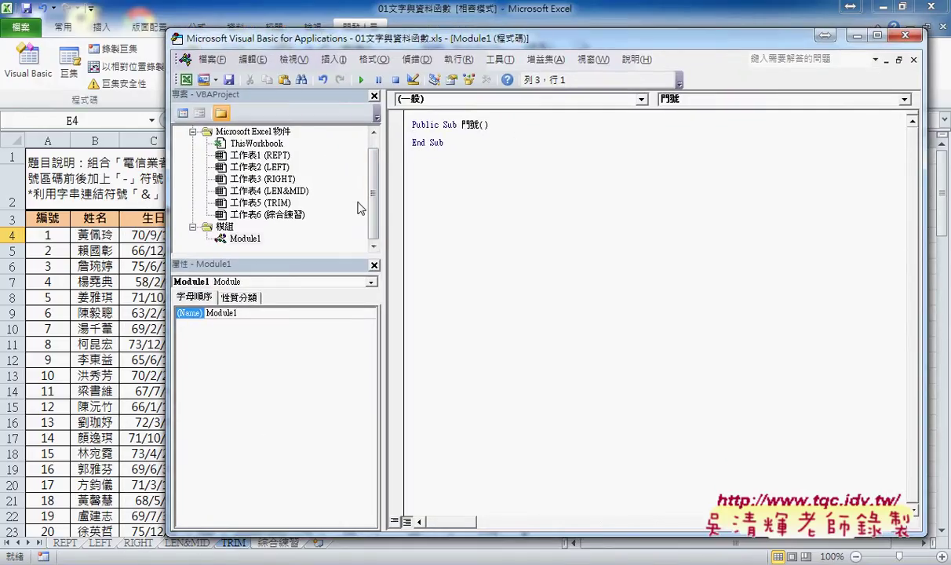
Step: Set the VBA editor's code font size to 14 in the Editor Format options
left_click(509, 63)
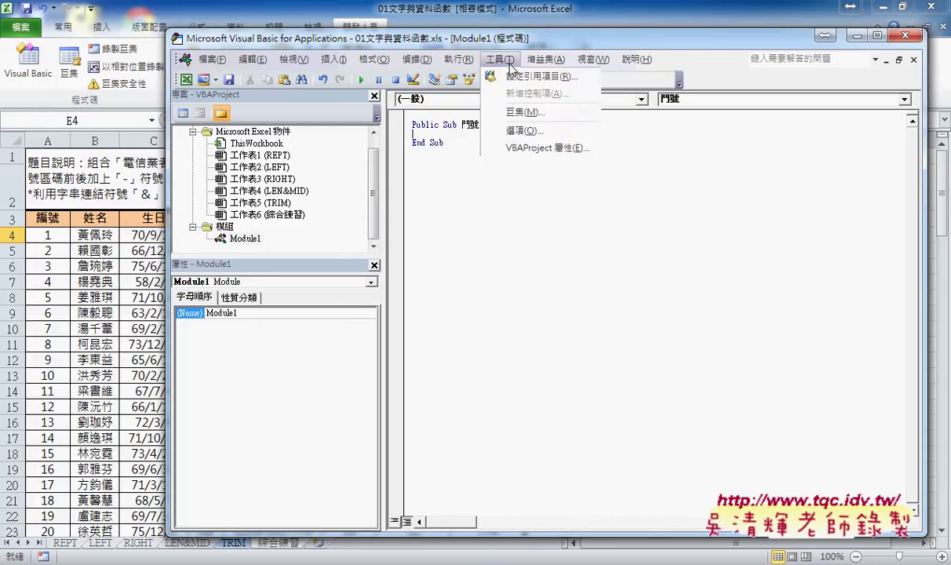
left_click(520, 132)
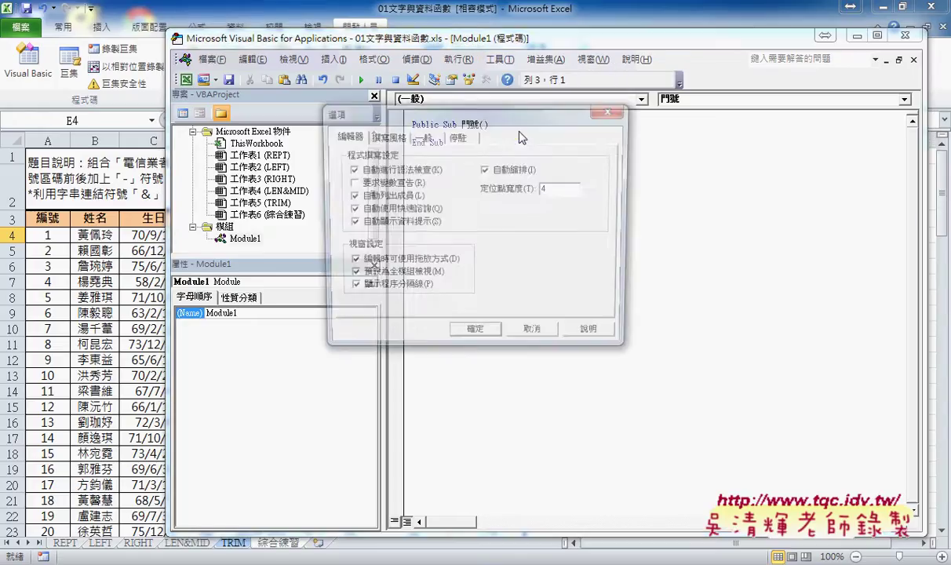
left_click(385, 137)
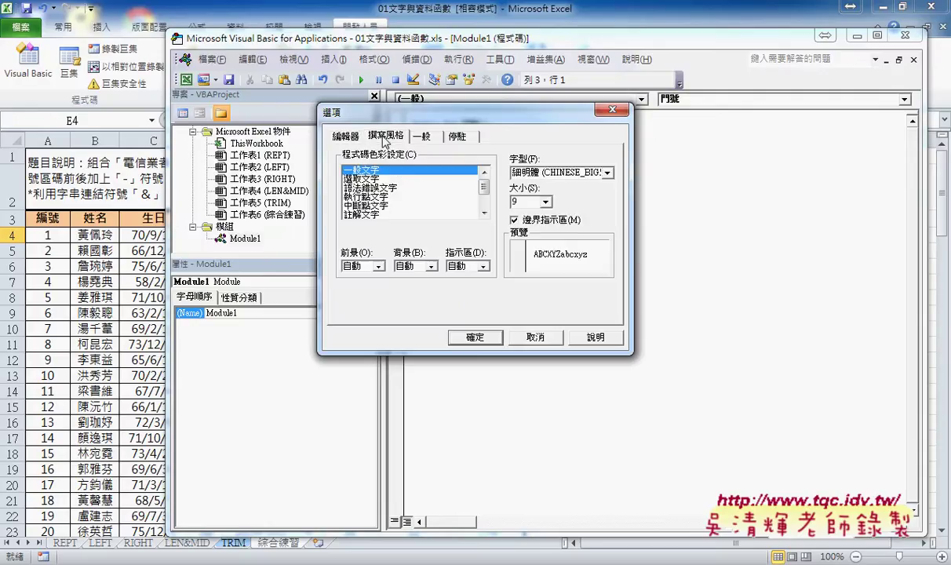
left_click(547, 203)
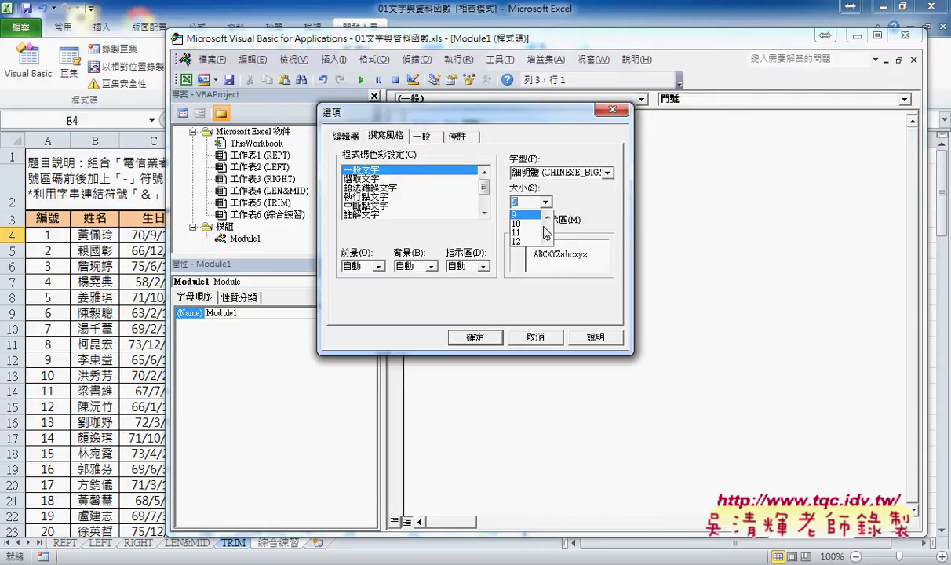
left_click(519, 243)
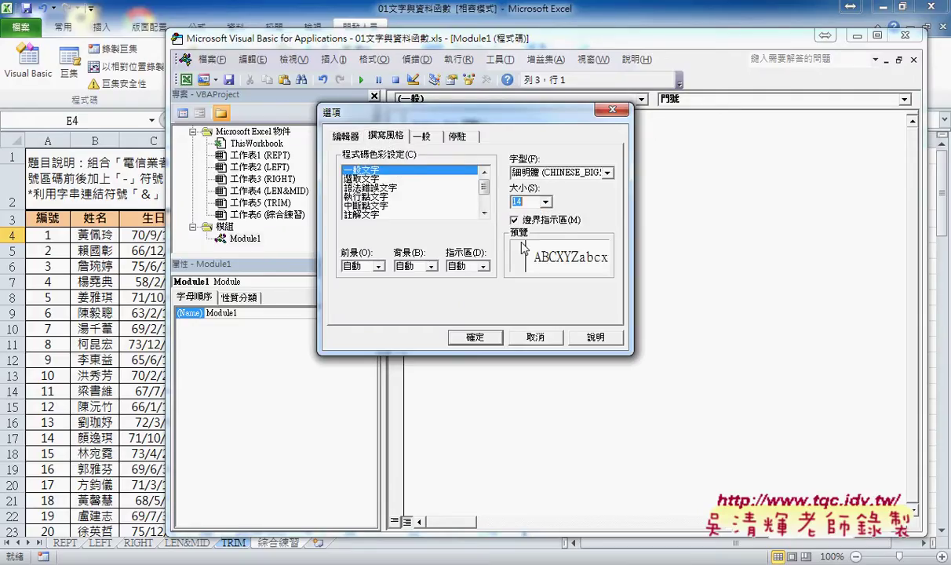
left_click(475, 337)
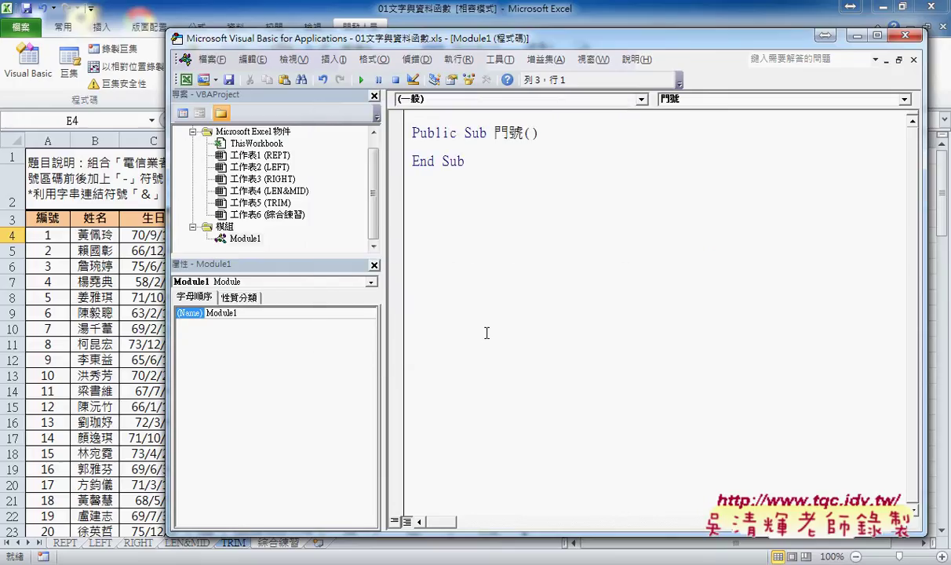
Step: Narrow the project panel to widen the code pane, then start Insert > Procedure from Module1
left_click_drag(381, 194, 319, 188)
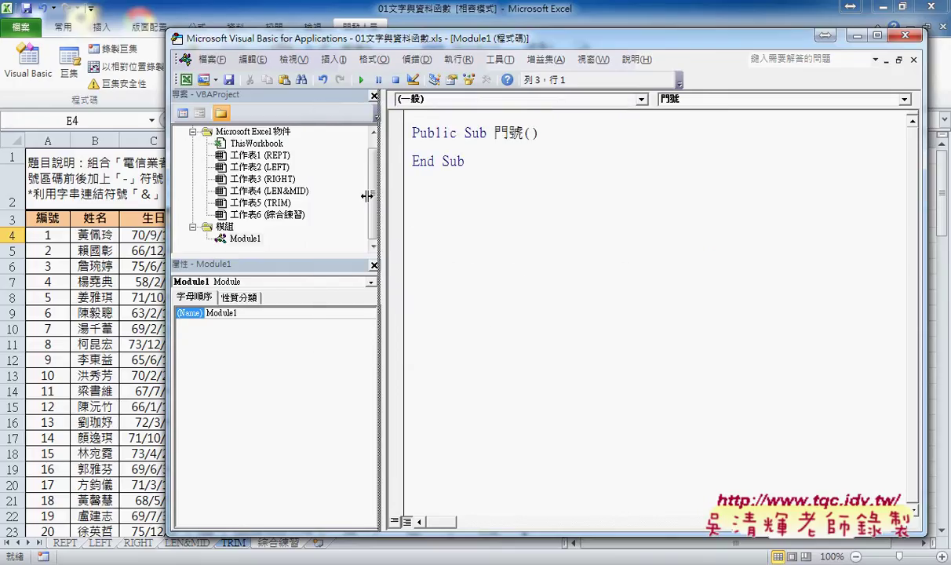
left_click(239, 239)
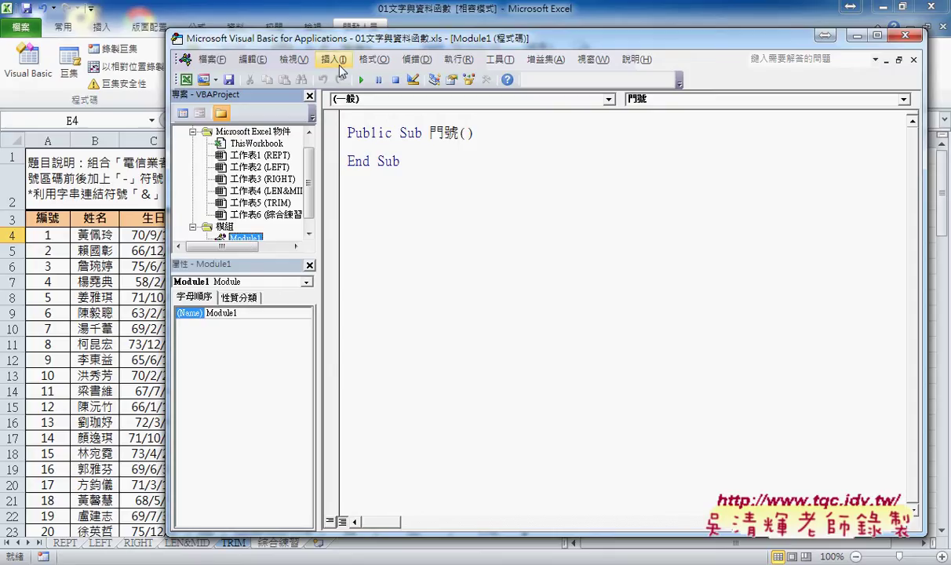
left_click(328, 61)
left_click(416, 169)
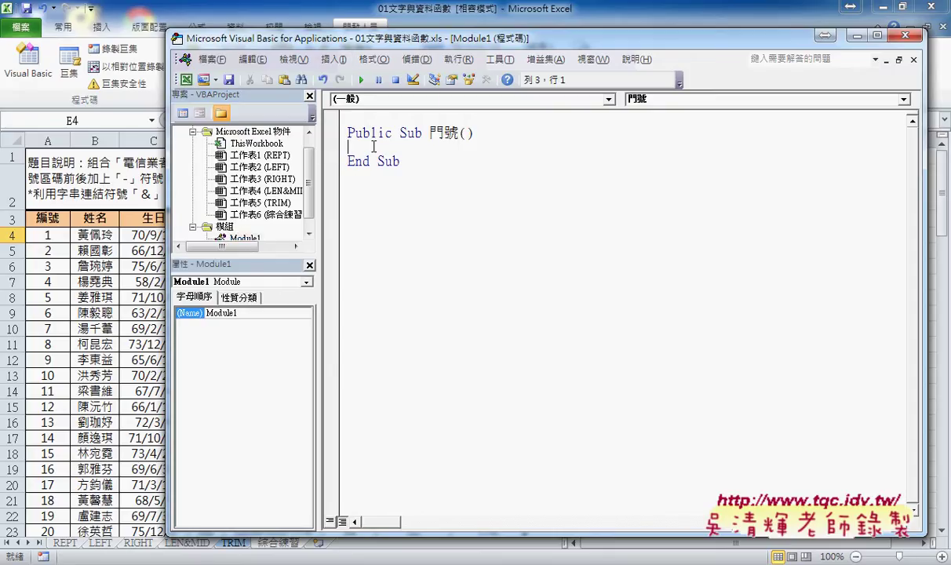
left_click(259, 181)
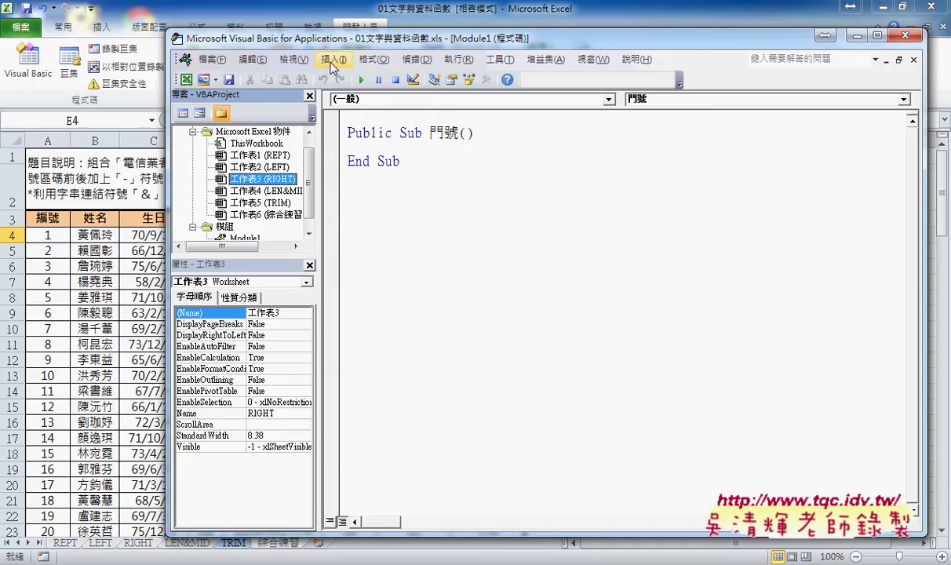
left_click(333, 60)
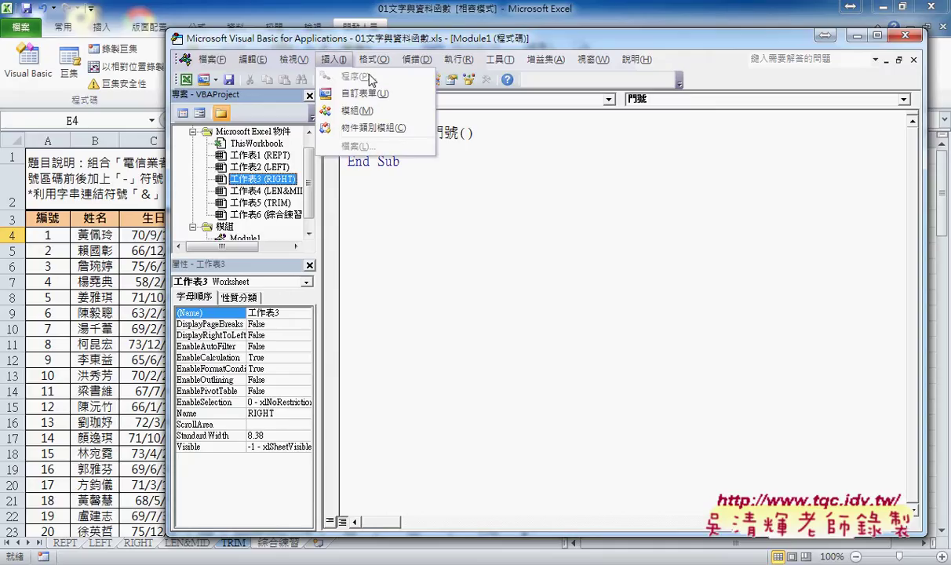
left_click(444, 222)
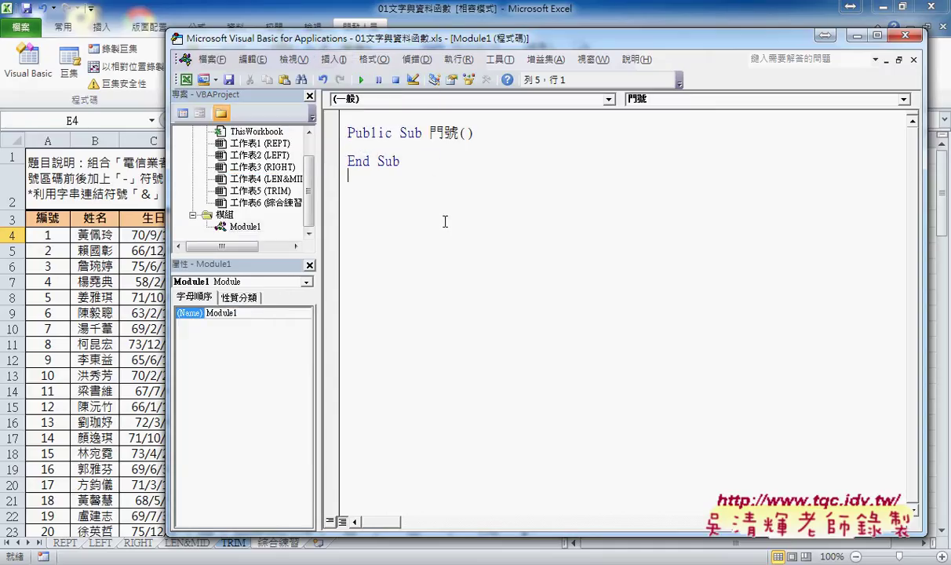
left_click(333, 60)
left_click(345, 79)
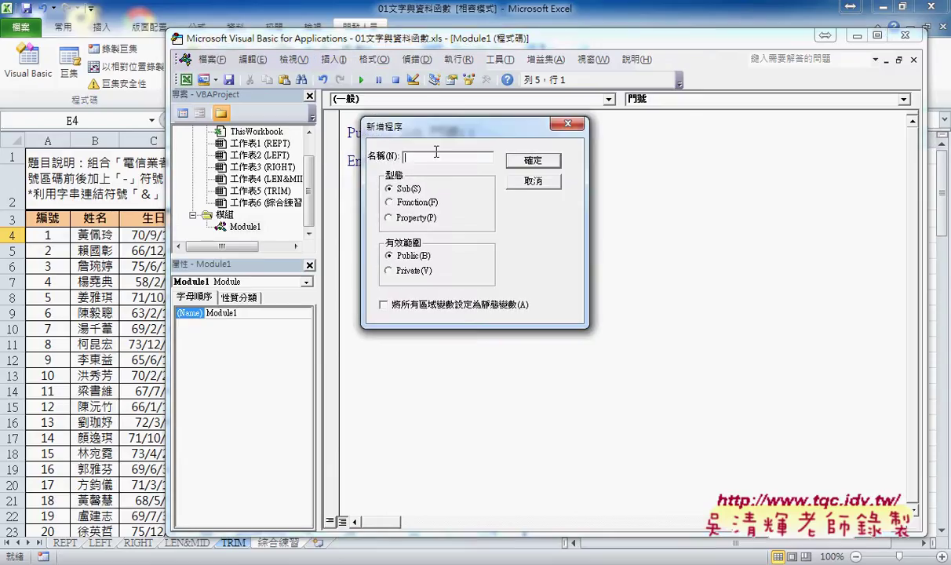
Step: Toggle the procedure type between Function and Sub, then cancel and return to Sub 門號
left_click(388, 202)
left_click(408, 189)
left_click(409, 202)
left_click(411, 193)
left_click(386, 188)
left_click(532, 180)
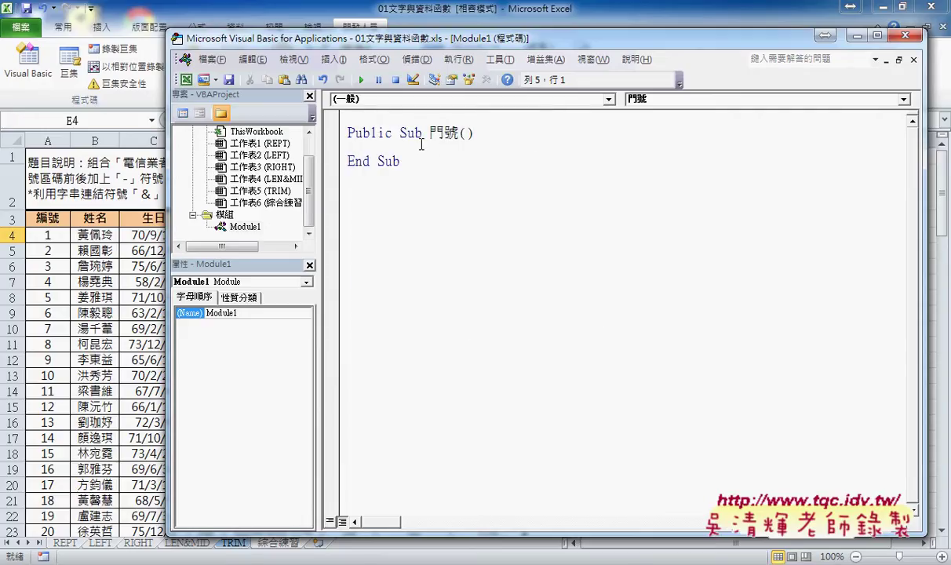
left_click(421, 141)
Step: Move the VBA editor aside and confirm the data runs from row 4 to row 103
left_click_drag(454, 40, 679, 62)
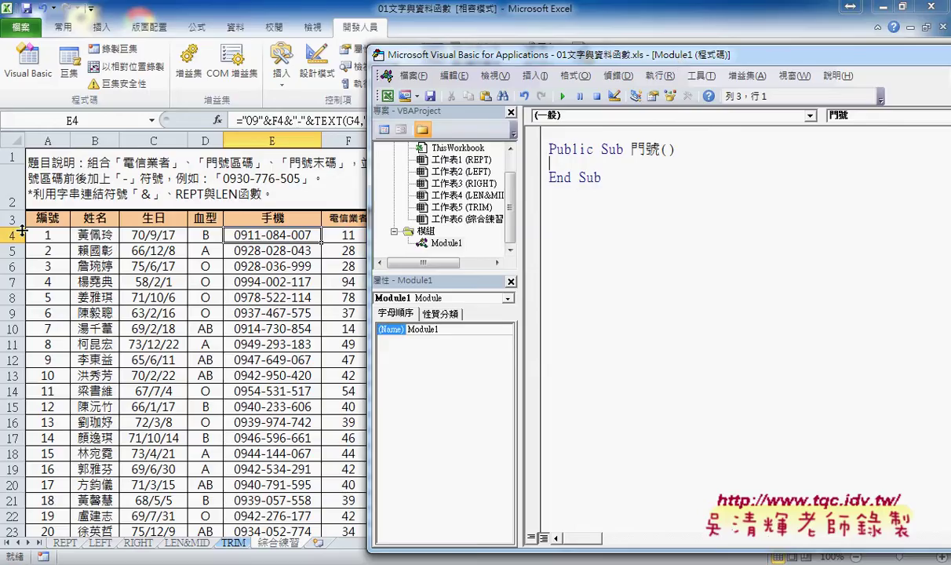
left_click(56, 234)
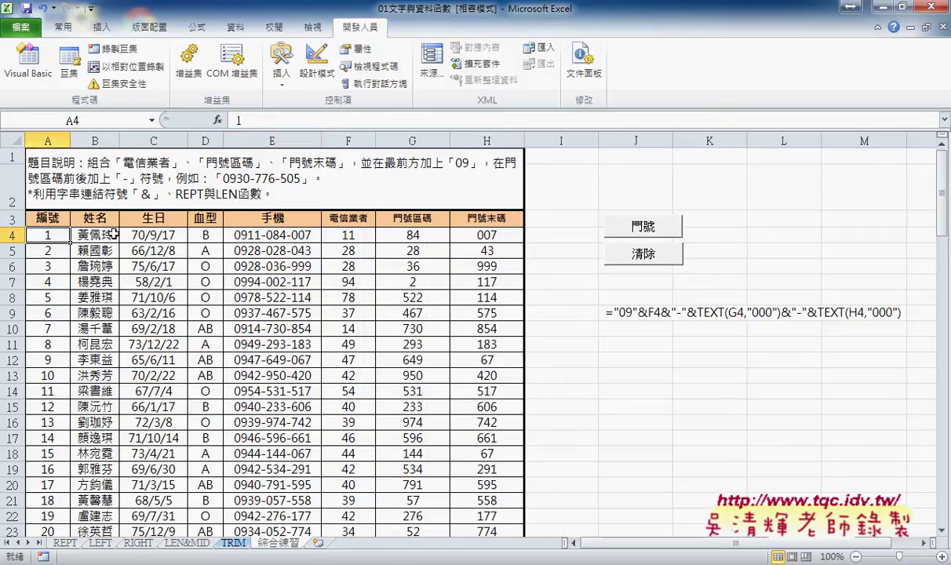
key("ctrl+Down")
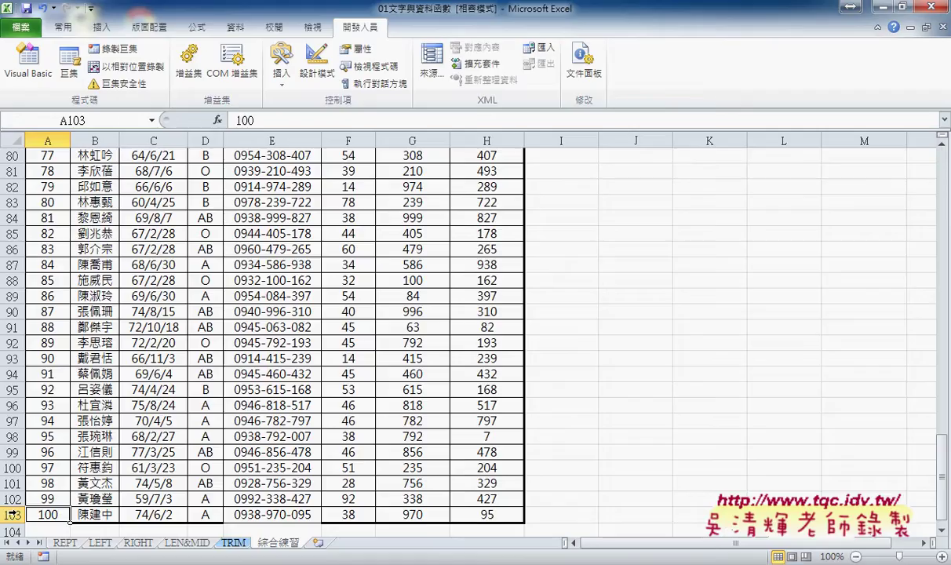
key("ctrl+Up")
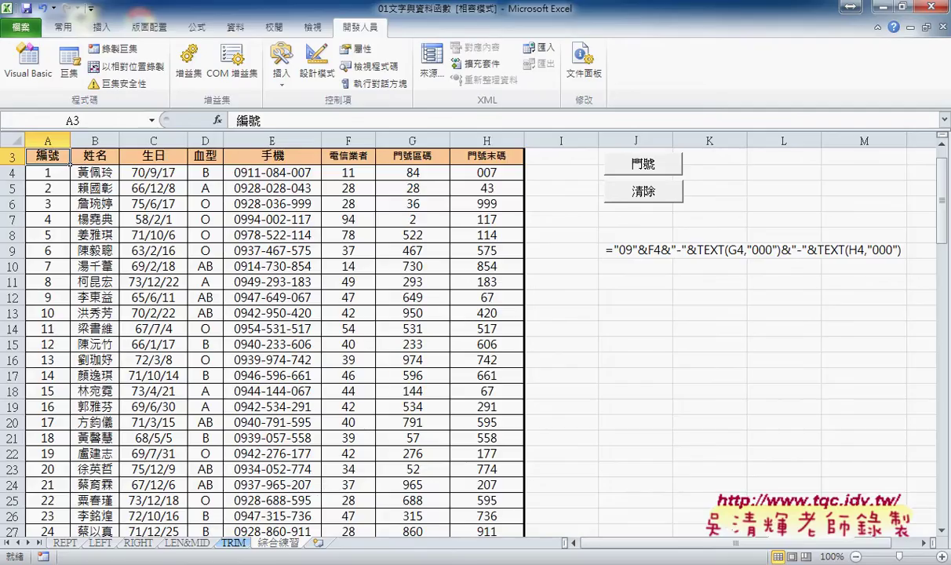
mouse_move(392, 562)
left_click(474, 490)
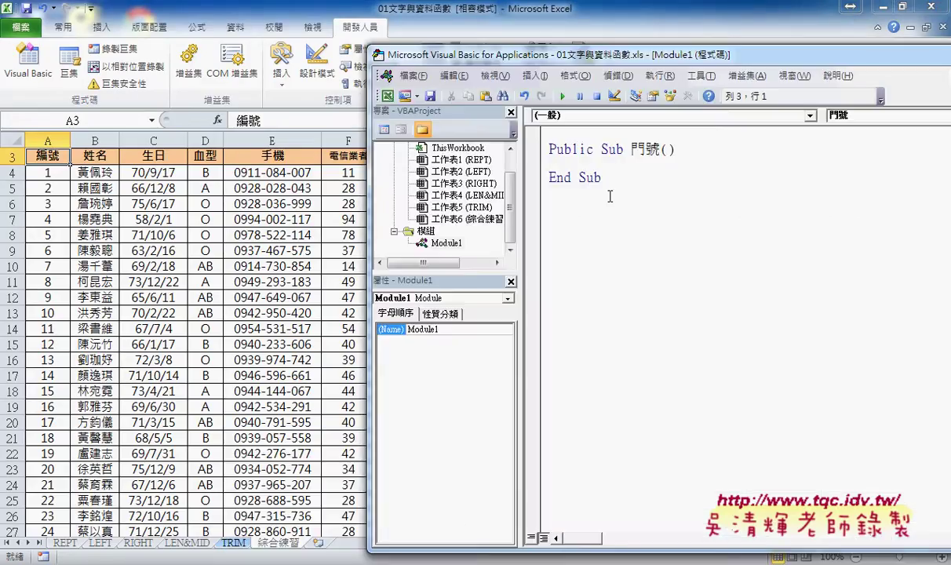
Step: Write the loop header For i = 4 To 103 inside Sub 門號
key("Tab")
type("f")
type("or")
type("i")
type("=4 ")
type("to ")
type("103")
double_click(611, 163)
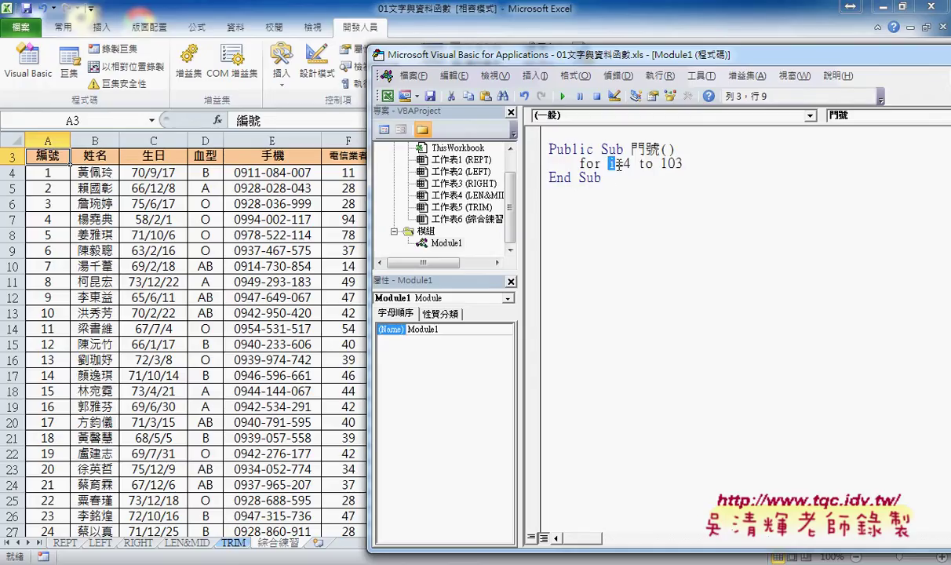
left_click(705, 166)
Step: Close the loop with Next and place the caret on the empty body line
key("Return")
key("Return")
type("ne")
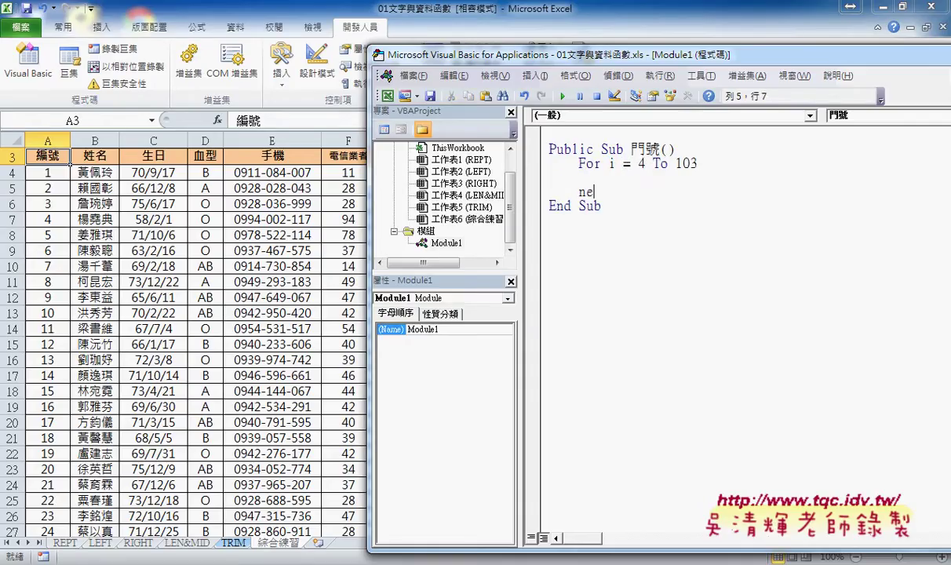
type("xt")
double_click(641, 164)
left_click(662, 181)
left_click(594, 191)
double_click(612, 163)
mouse_move(581, 56)
left_mouse_down()
mouse_move(698, 66)
mouse_move(571, 58)
left_mouse_up()
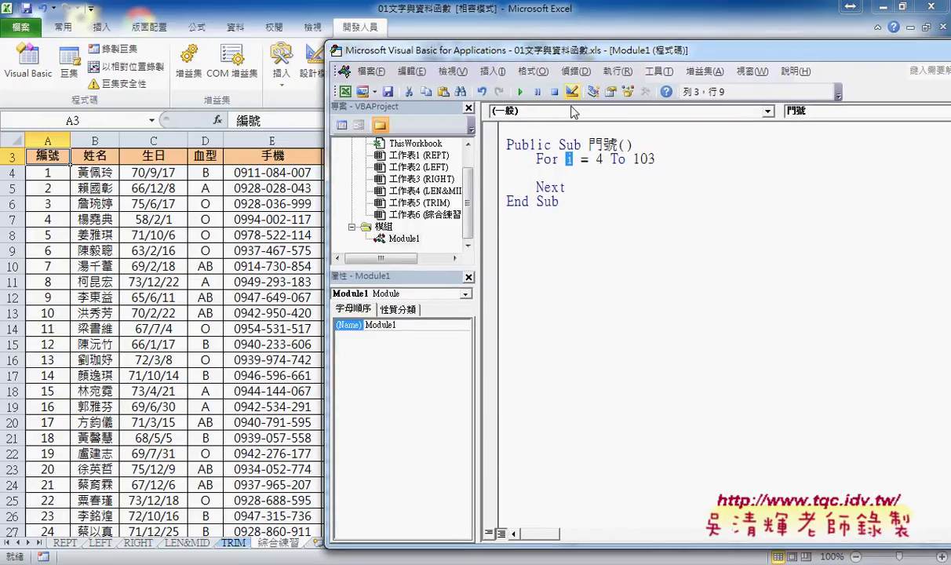
left_click(563, 171)
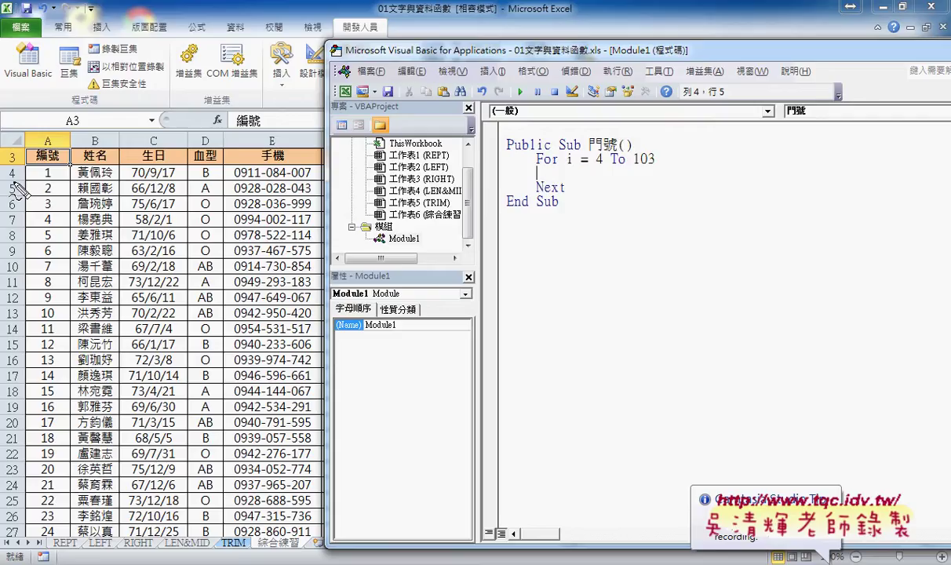
left_click_drag(16, 164, 13, 182)
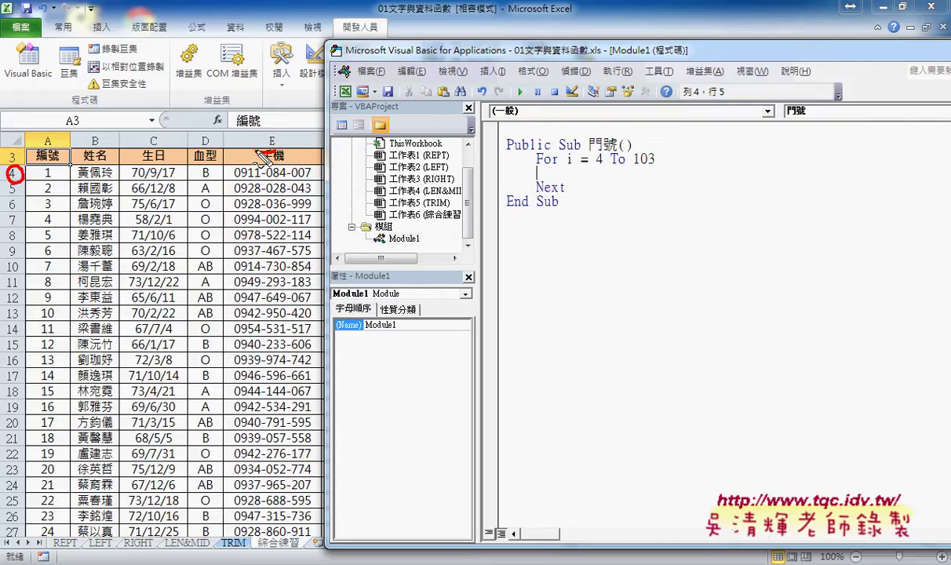
left_click_drag(273, 147, 276, 146)
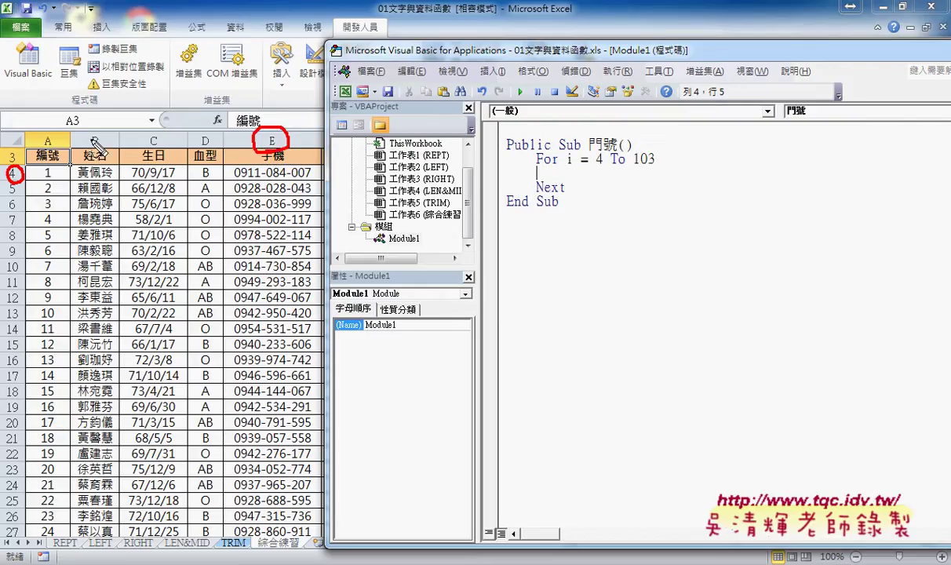
mouse_move(266, 94)
left_mouse_down()
mouse_move(259, 124)
mouse_move(286, 96)
left_mouse_up()
left_click_drag(255, 126, 280, 141)
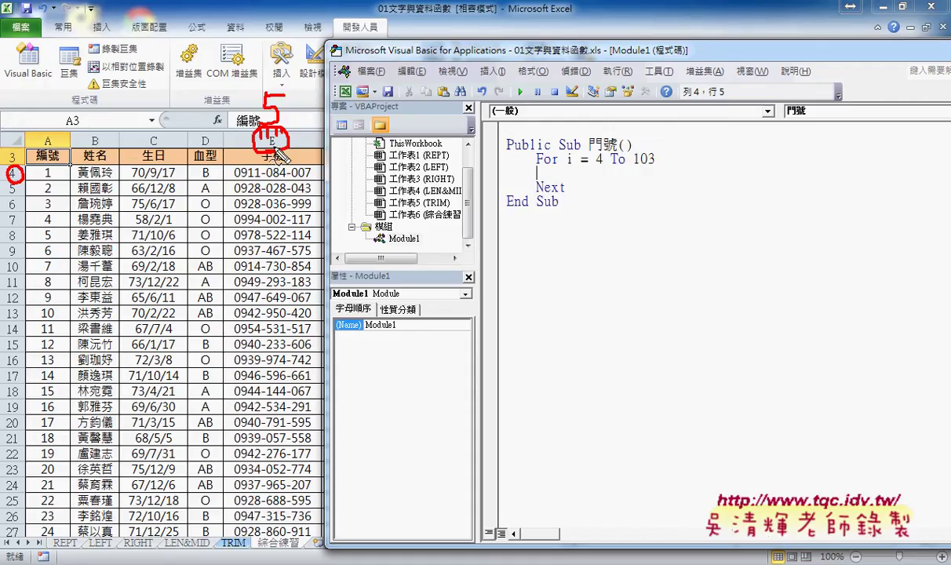
key("Escape")
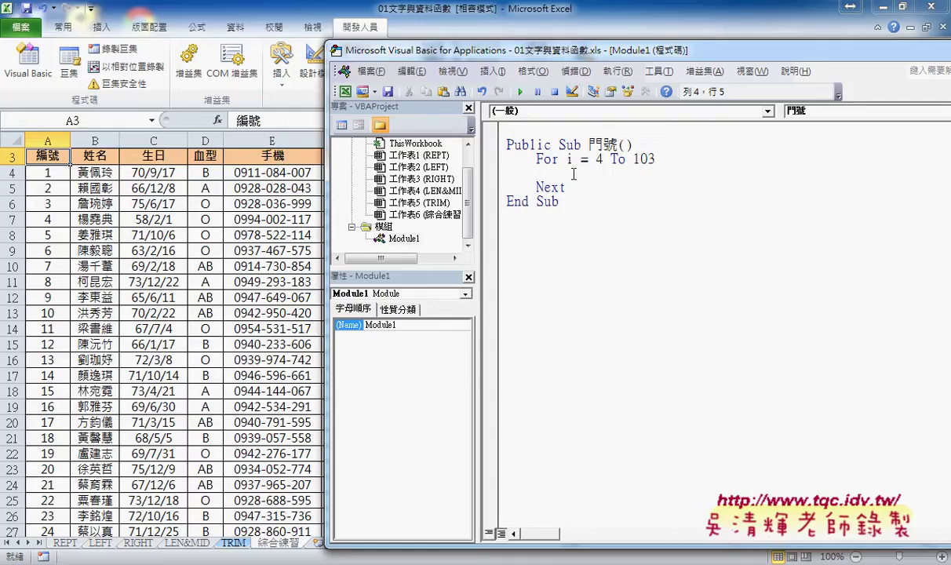
key("Tab")
Step: Type cells(i,"E")= as the loop body, targeting column E of each row
type("ce")
type("lls")
type("(")
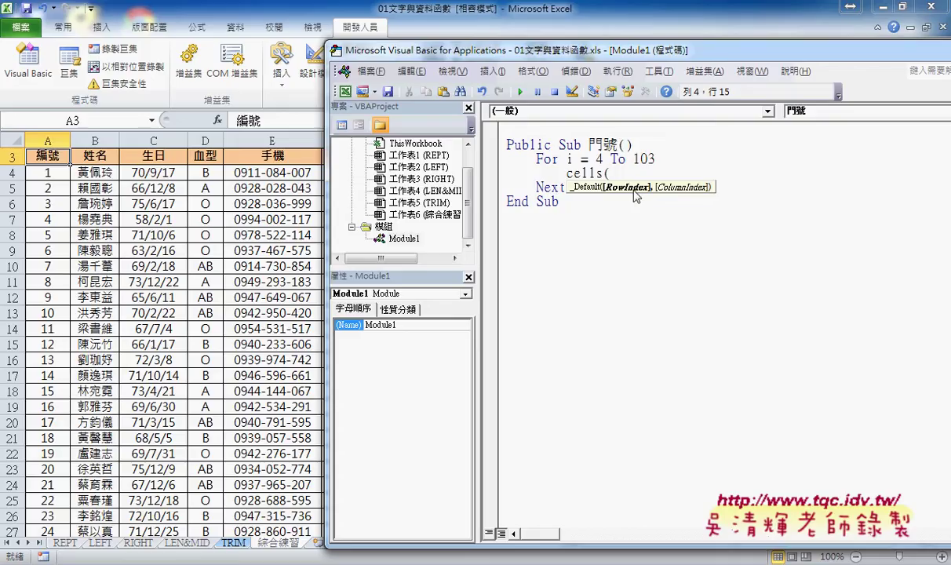
type("i")
type(",")
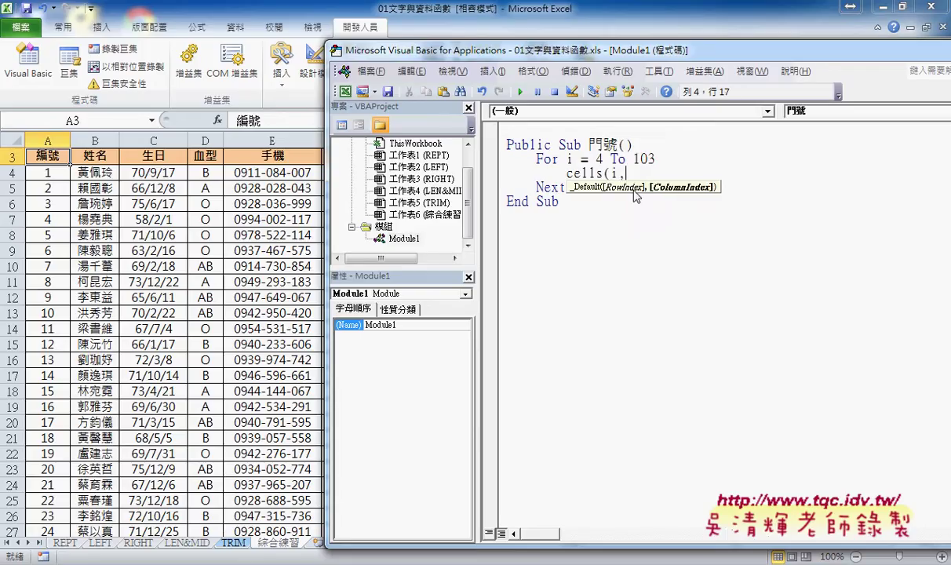
type("\"")
type("E")
type("\")")
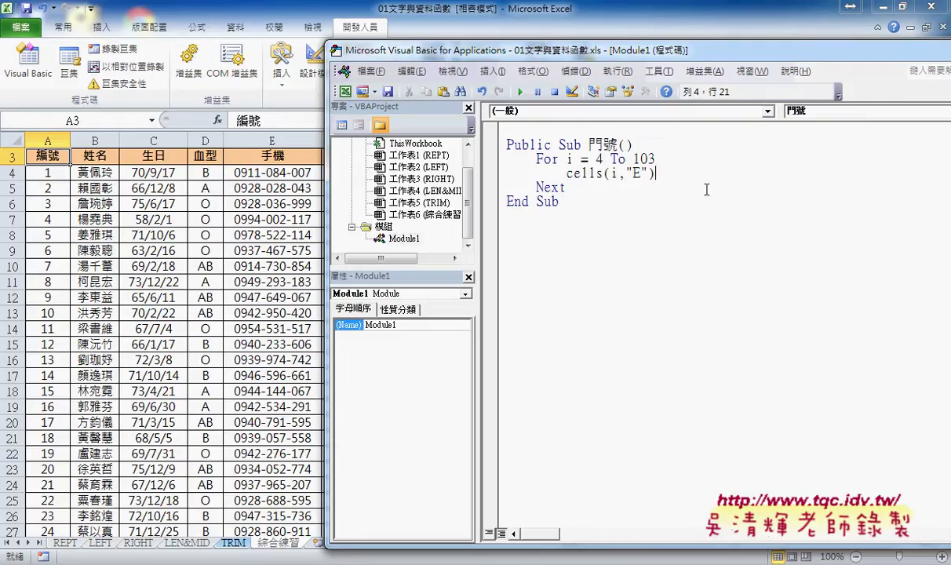
type("=")
left_click_drag(655, 173, 571, 173)
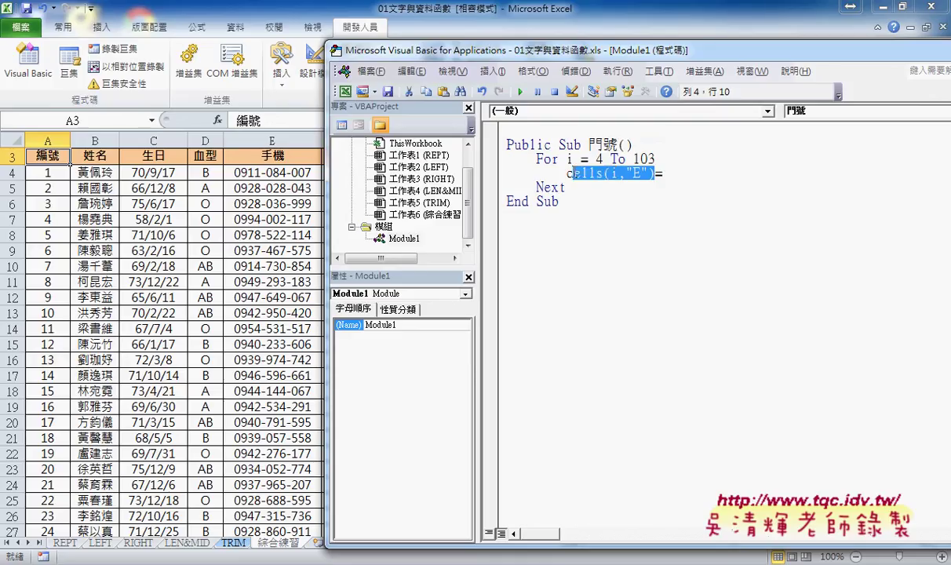
left_click(693, 172)
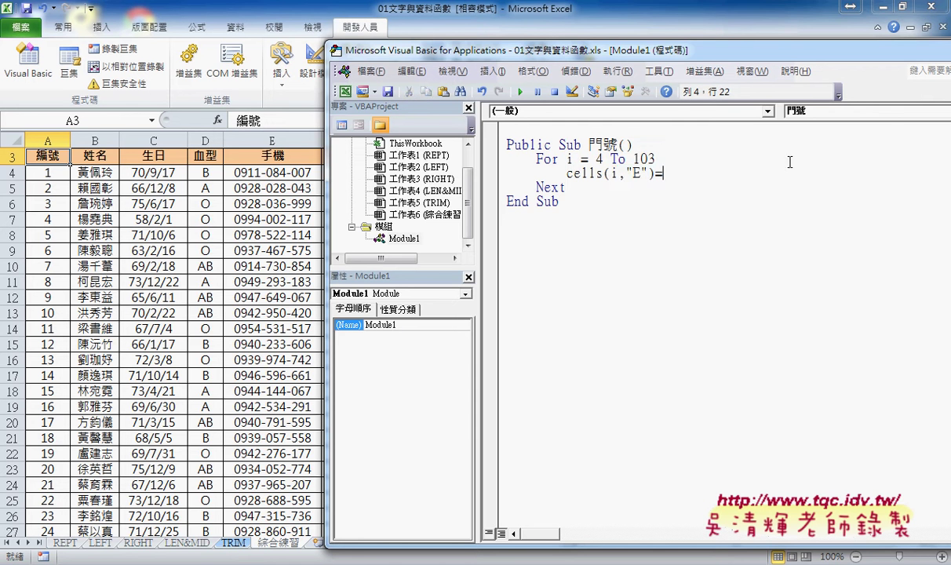
mouse_move(725, 59)
left_mouse_down()
mouse_move(560, 65)
mouse_move(532, 231)
left_mouse_up()
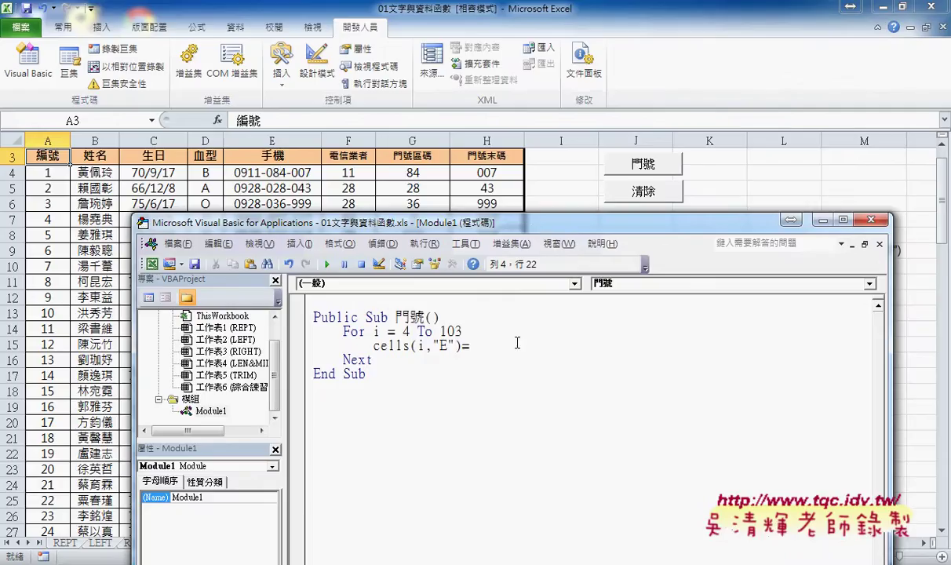
Step: Add "09" & after the equals sign, noting the carrier code 11 in column F
type("\"")
type("09\"")
key("BackSpace")
type("&")
key("BackSpace")
type("&")
left_click_drag(346, 183, 578, 323)
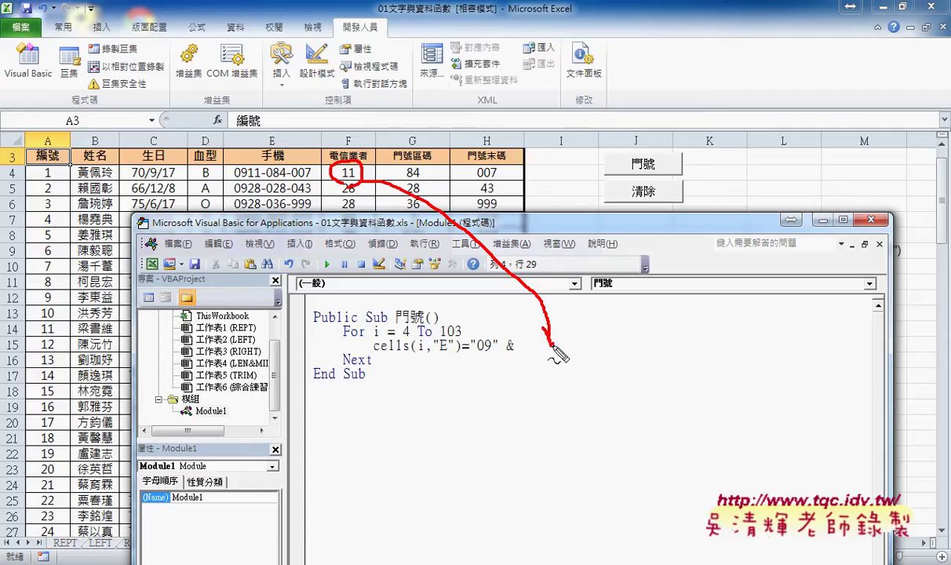
left_click_drag(374, 357, 453, 350)
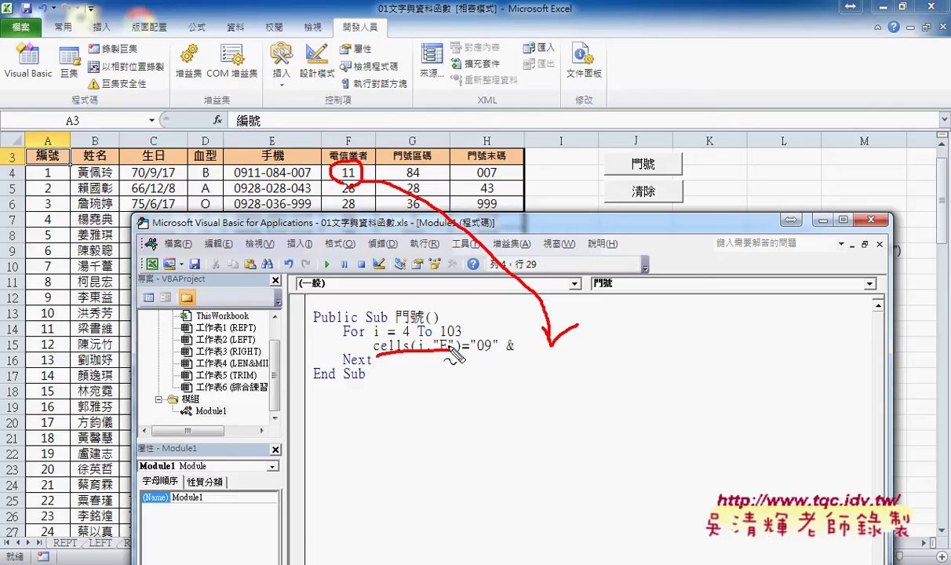
key("Escape")
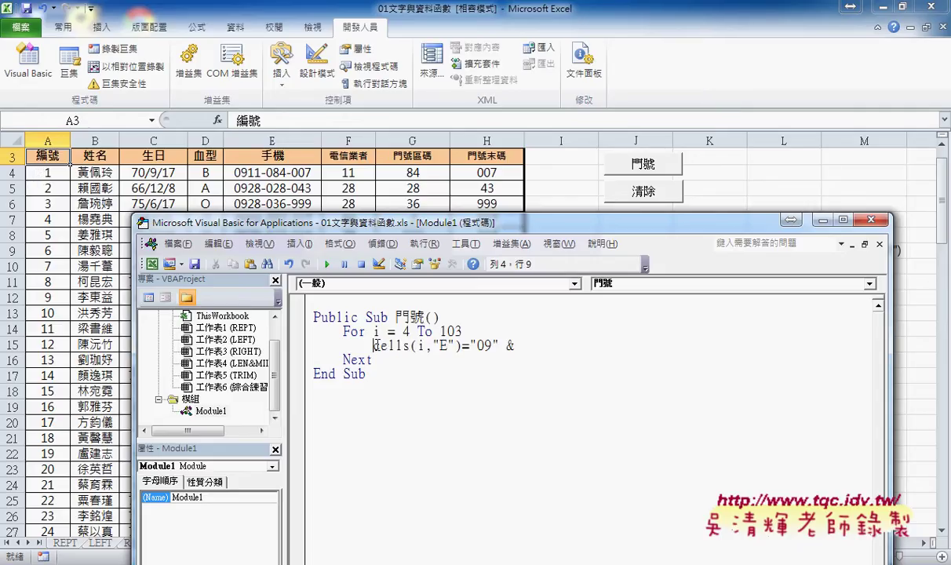
Step: Copy cells(i,"E") to the line end and change it to cells(i,"F")
left_click_drag(373, 345, 464, 345)
key("ctrl+c")
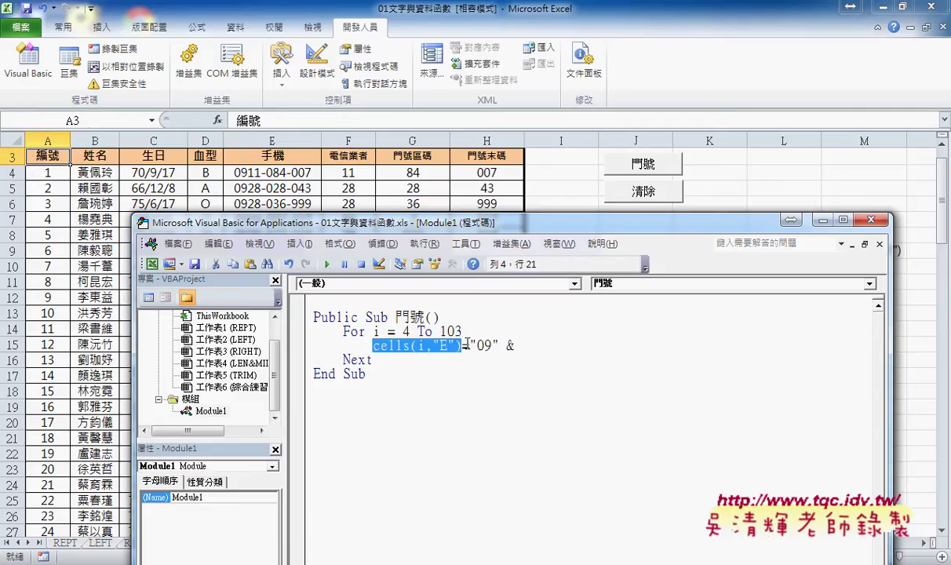
left_click(583, 343)
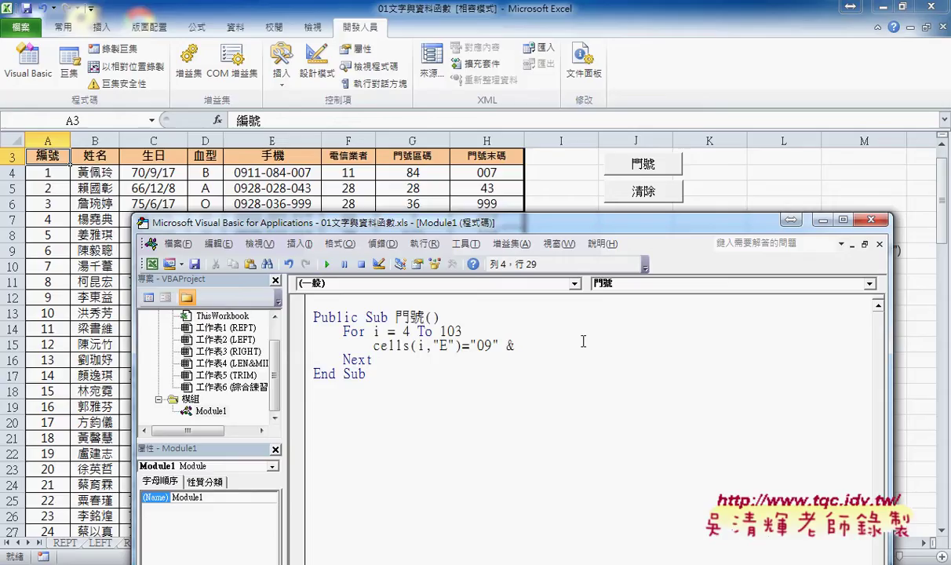
key("ctrl+v")
key("Left")
key("Left")
key("BackSpace")
type("F")
left_click(610, 345)
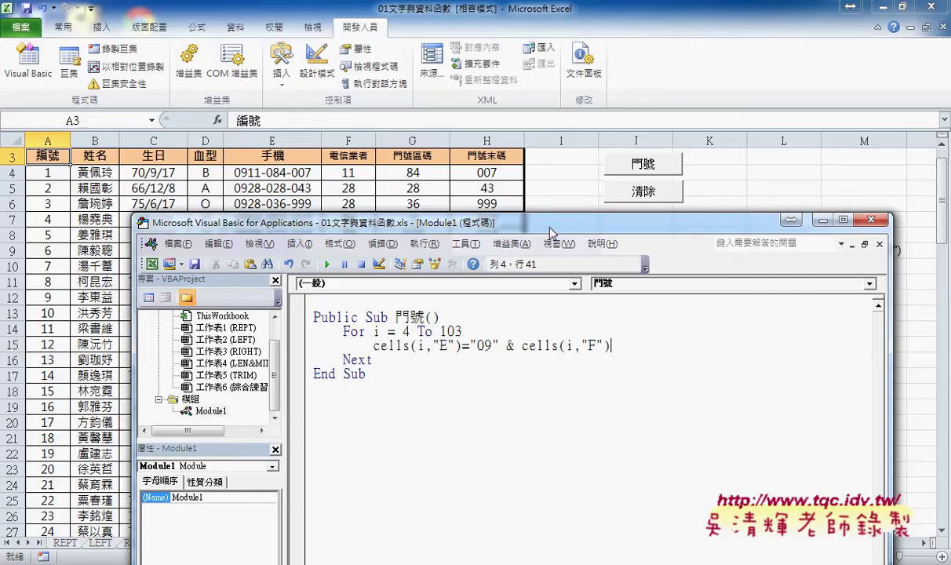
mouse_move(550, 228)
left_mouse_down()
mouse_move(736, 139)
mouse_move(753, 206)
left_mouse_up()
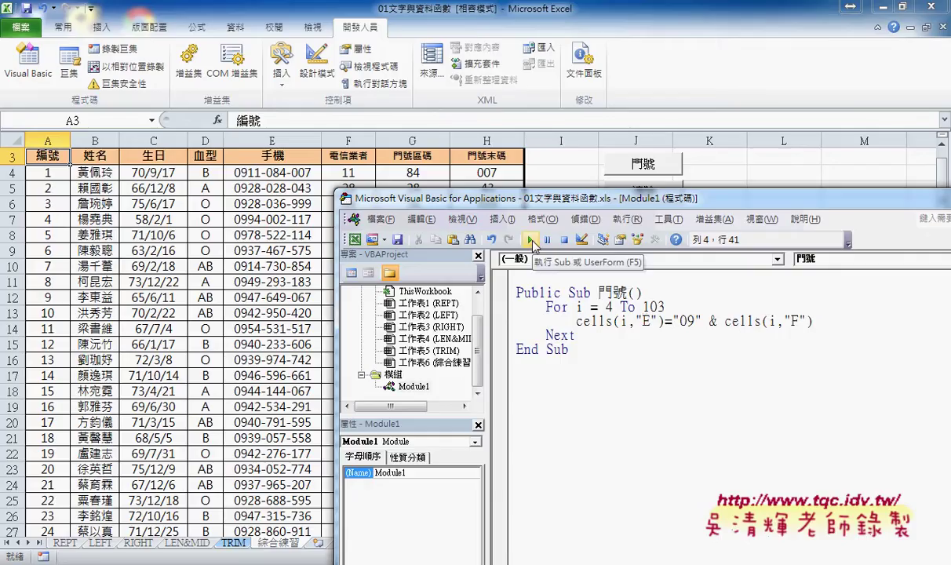
Step: Run 門號 and check that column E shows 911, 928, 994 without the leading zero
left_click(531, 241)
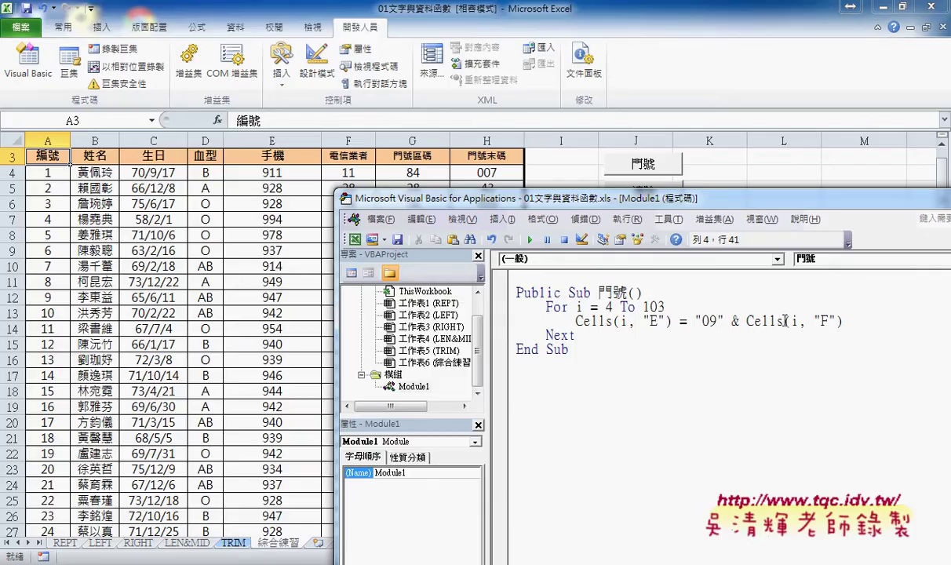
left_click_drag(843, 321, 695, 316)
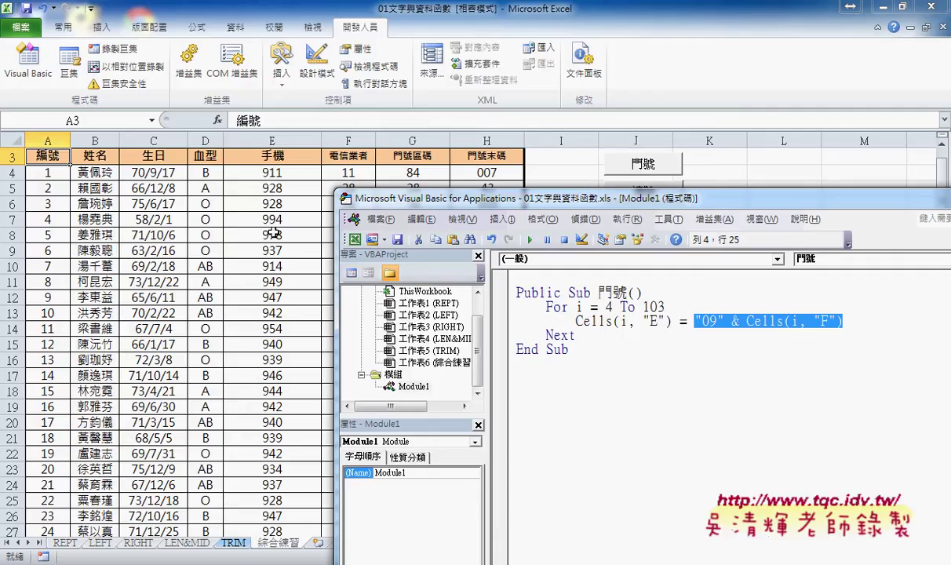
left_click_drag(430, 196, 418, 196)
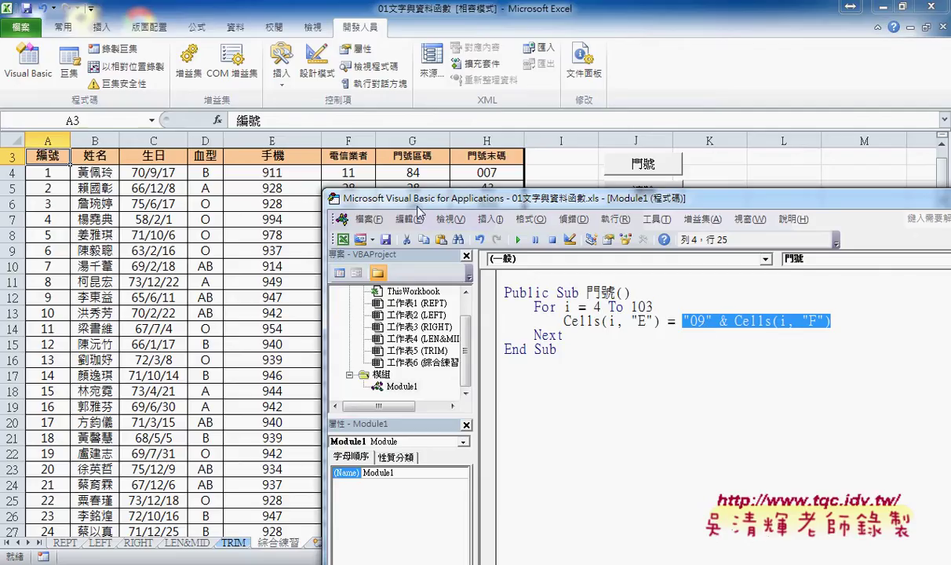
left_click_drag(401, 203, 224, 179)
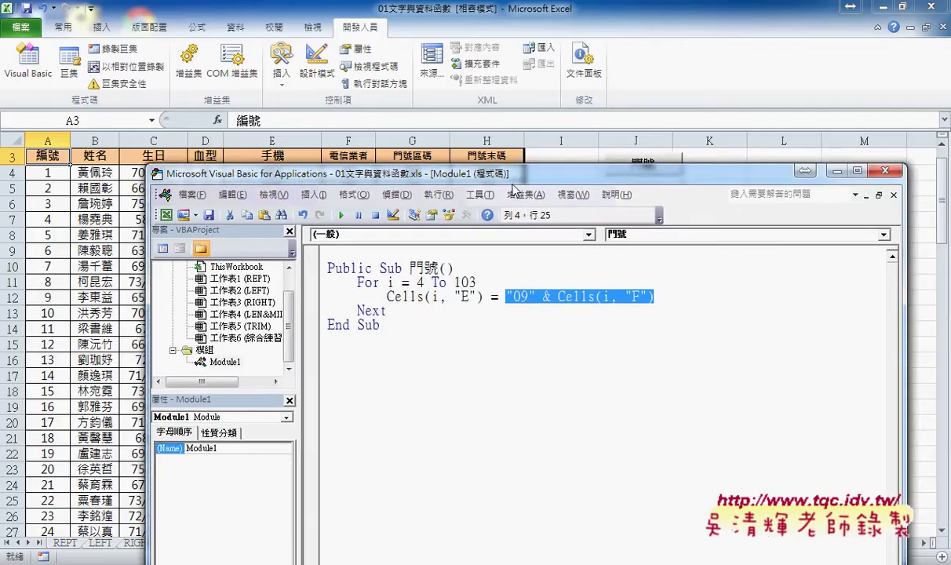
left_click(670, 294)
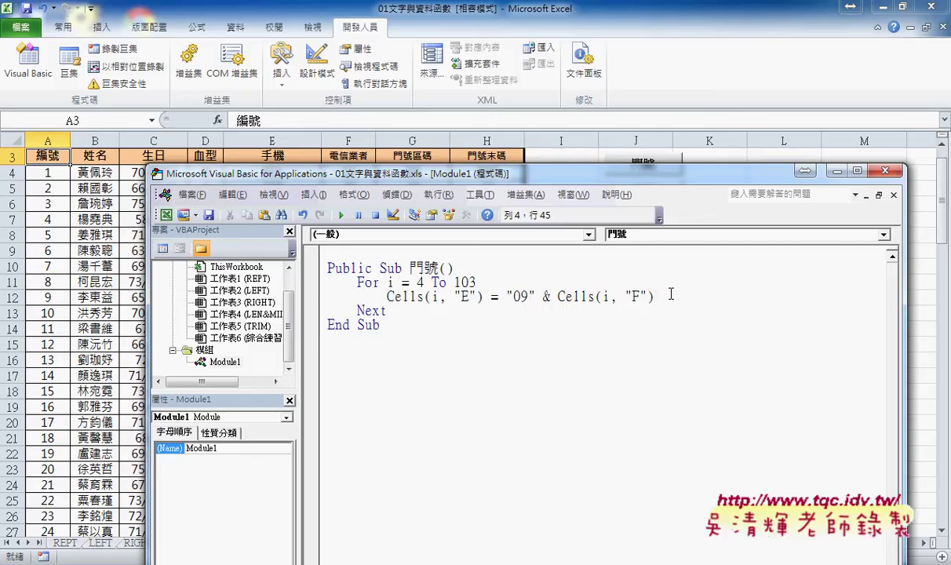
Step: Append & "-" to the Cells line and rerun 門號, producing values like 0911-
type("&")
type(" \"-\"")
left_click_drag(570, 178, 722, 167)
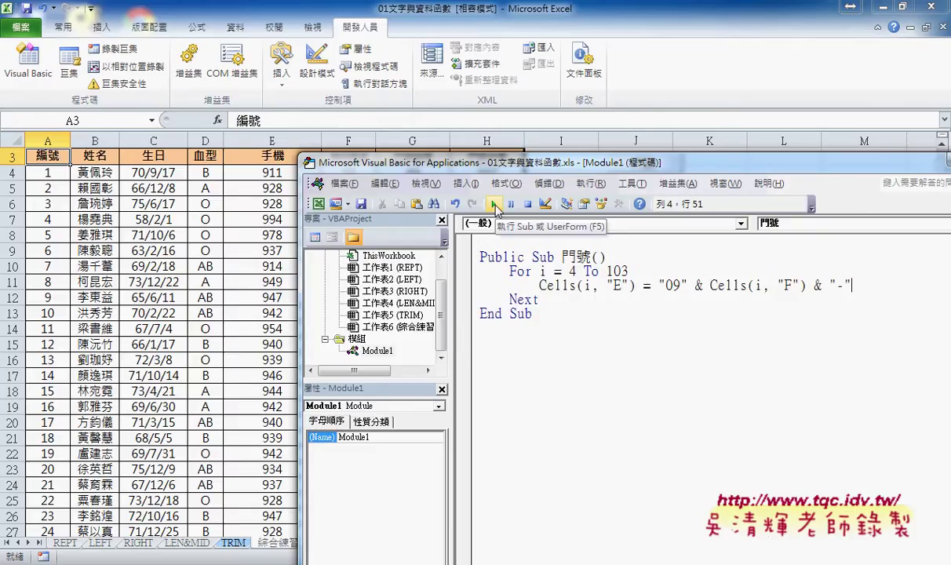
left_click(494, 205)
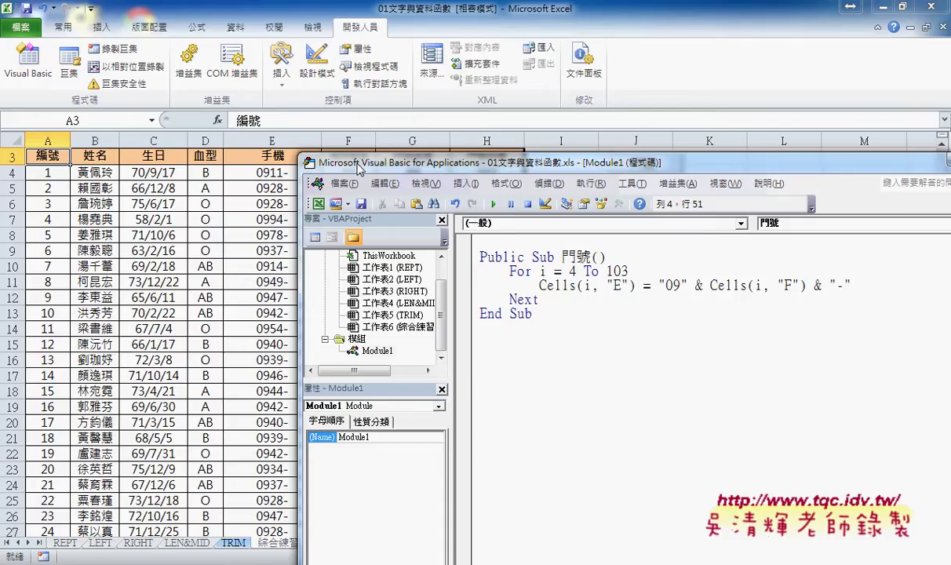
left_click_drag(340, 164, 152, 149)
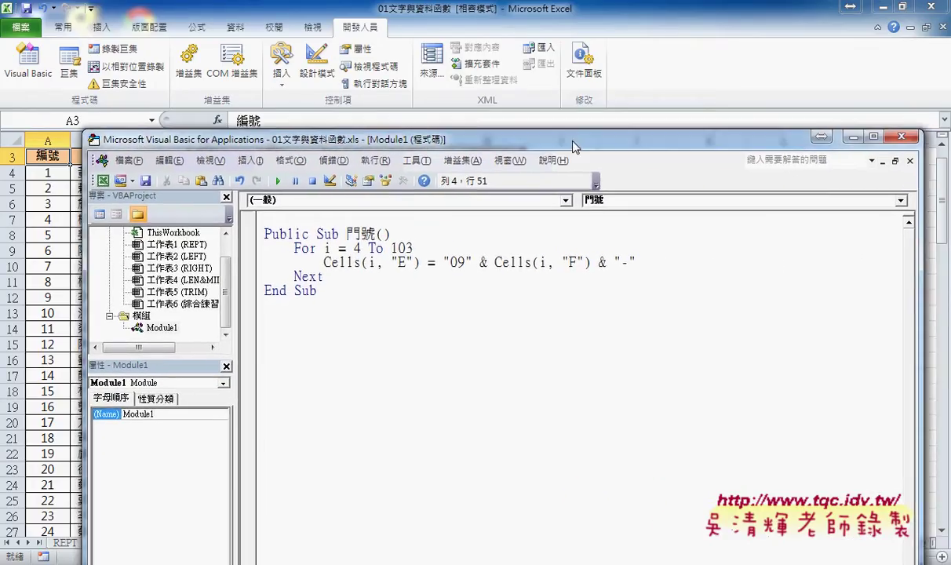
Step: Start appending & format( to the 門號 line and copy the Cells(i, "F") reference
left_click_drag(568, 144, 490, 114)
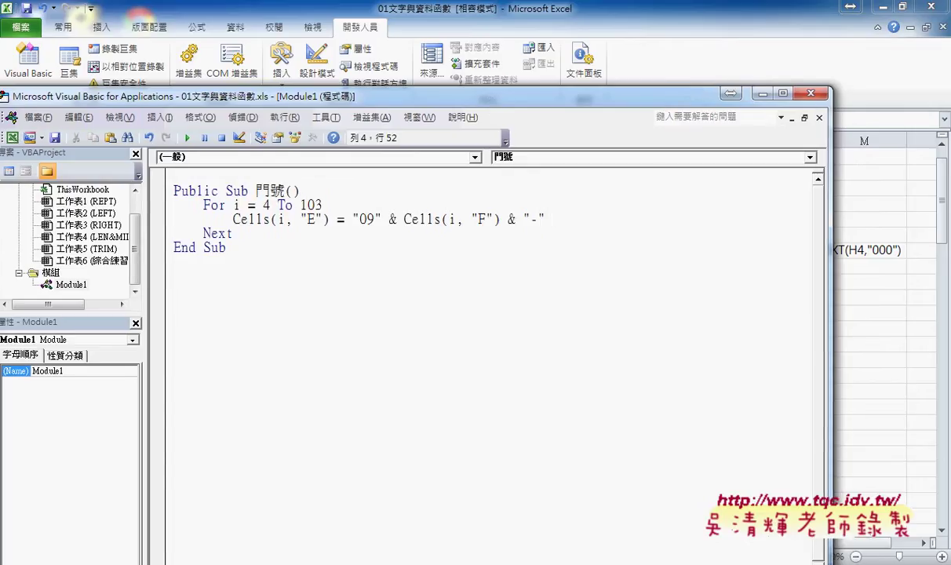
type("&")
type("f")
type("orma")
type("t")
type("(")
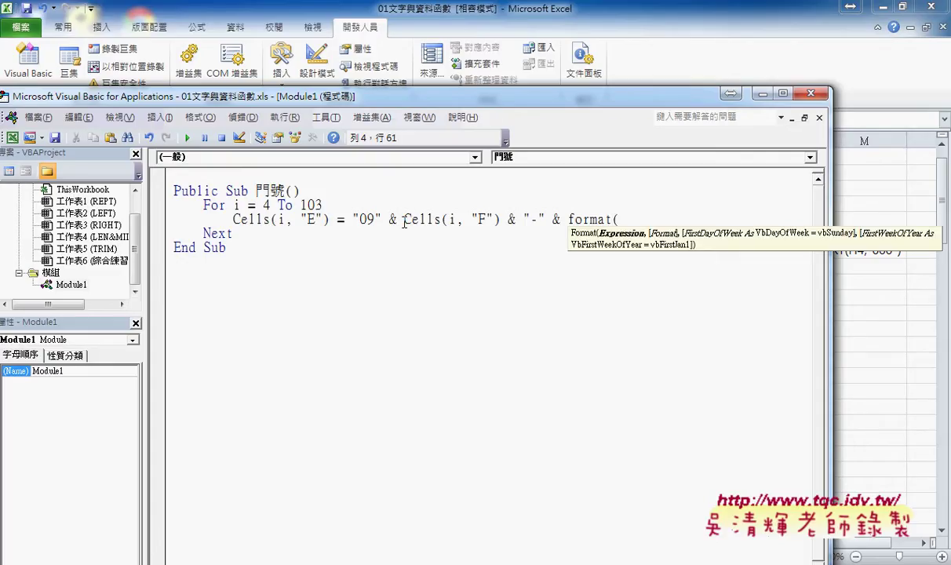
left_click_drag(403, 220, 500, 221)
key("ctrl+c")
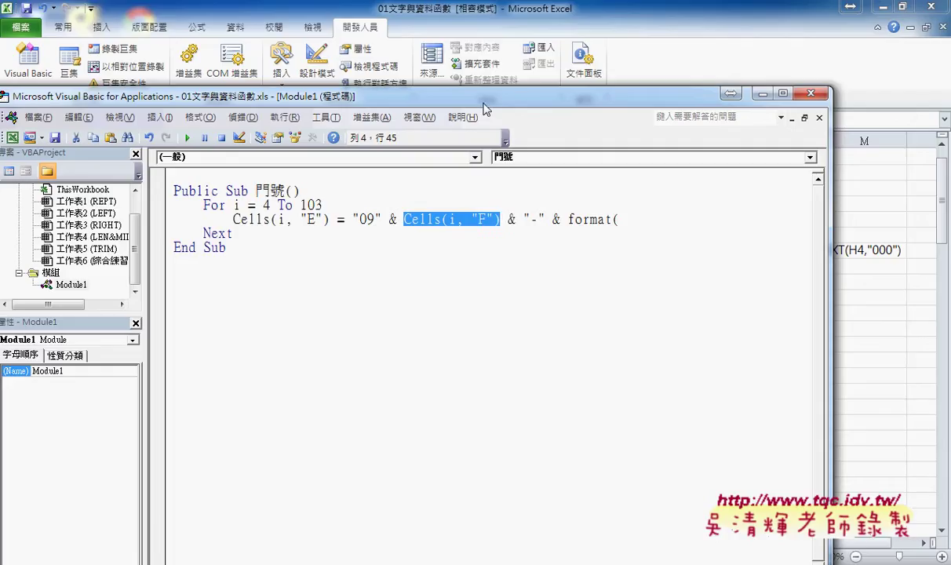
left_click_drag(482, 103, 497, 226)
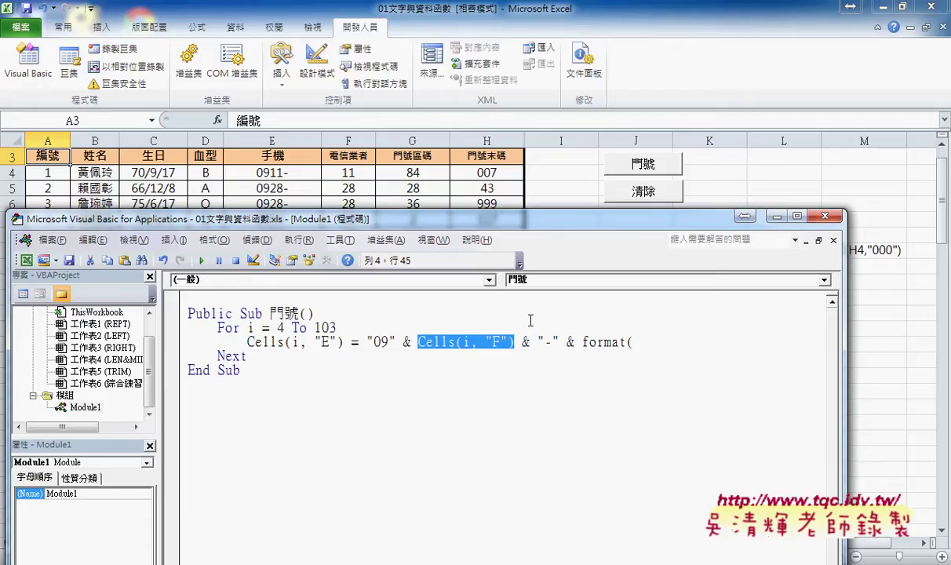
left_click(667, 342)
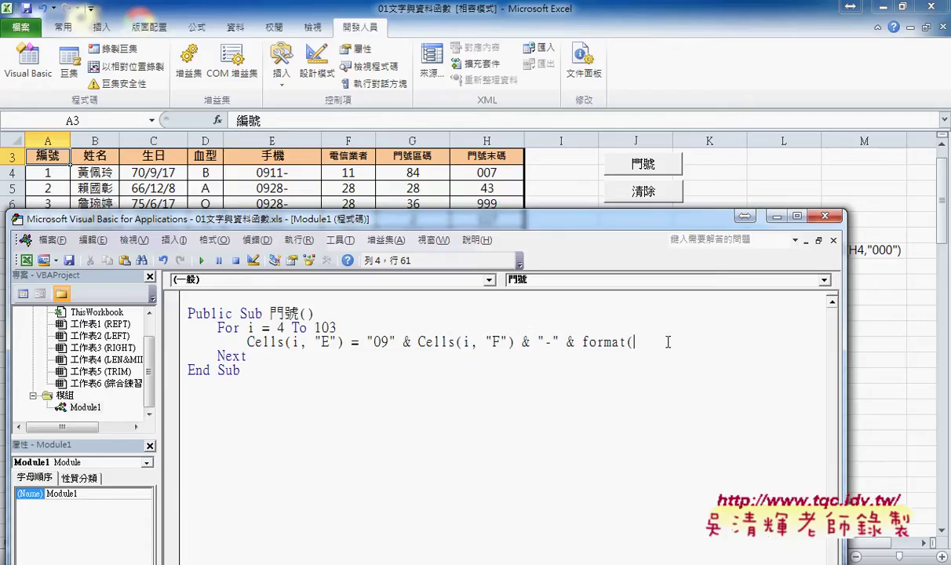
Step: Complete it as Format(Cells(i, "G"), "000") and rerun 門號, giving 0911-084
key("ctrl+v")
key("Left")
key("Left")
key("Left")
key("shift+Right")
type("G")
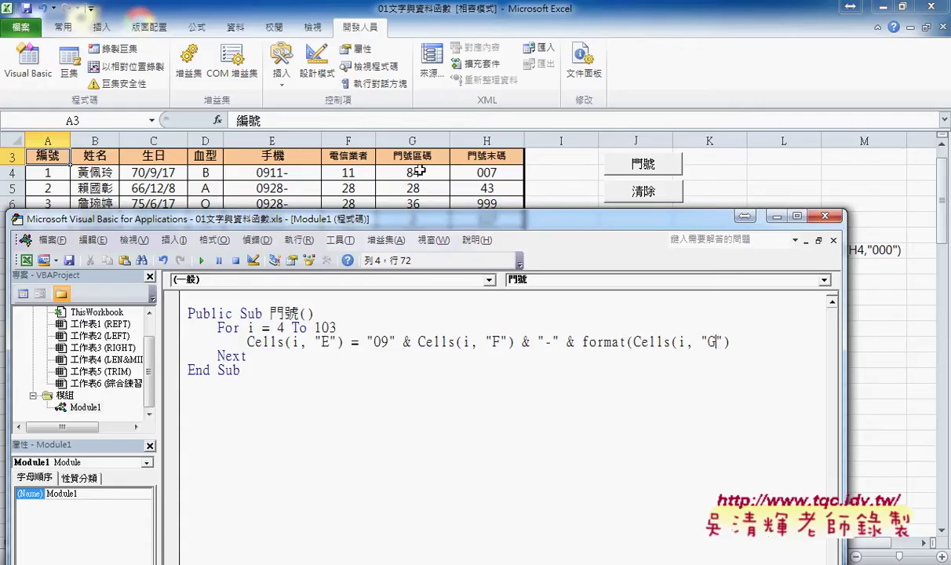
left_click(760, 341)
type(",")
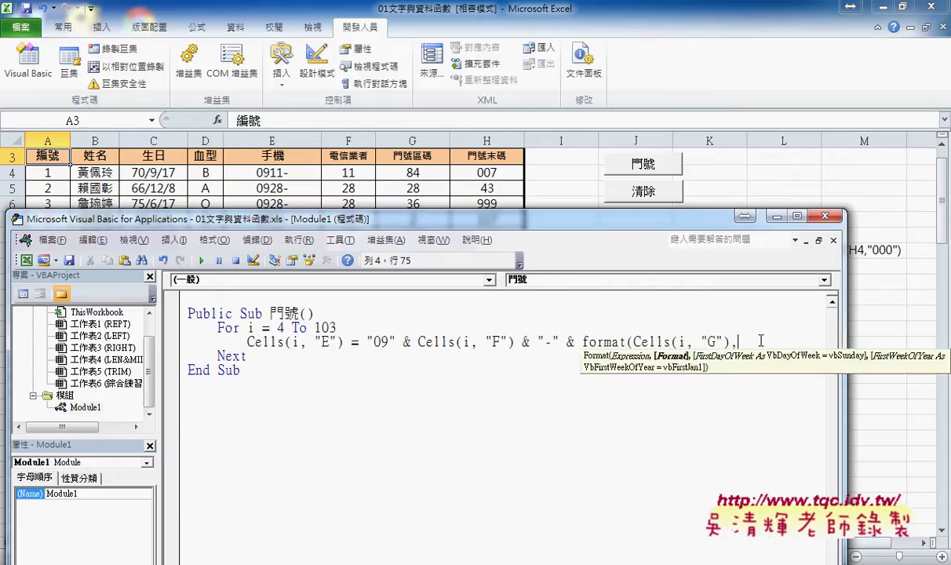
type("\"0")
type("00\"")
type(")")
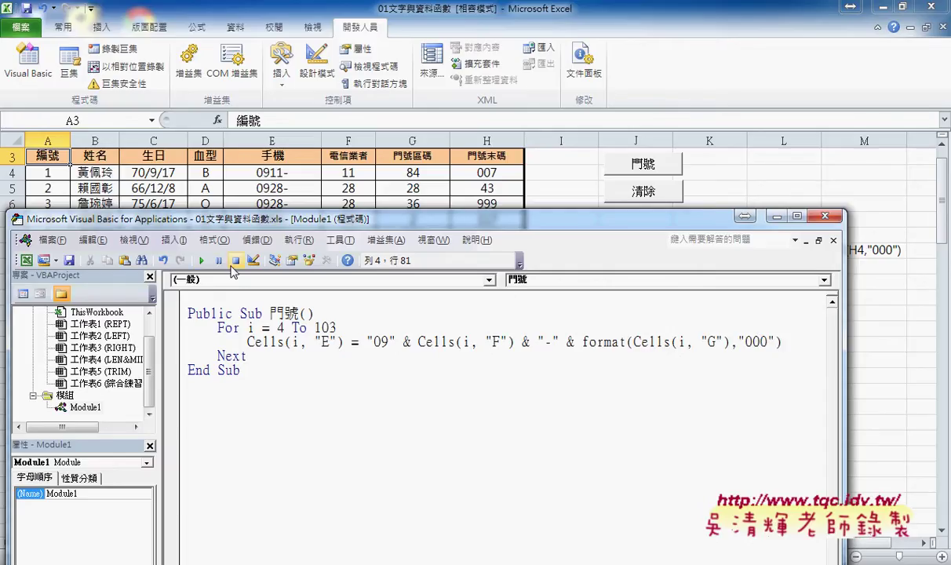
left_click(203, 261)
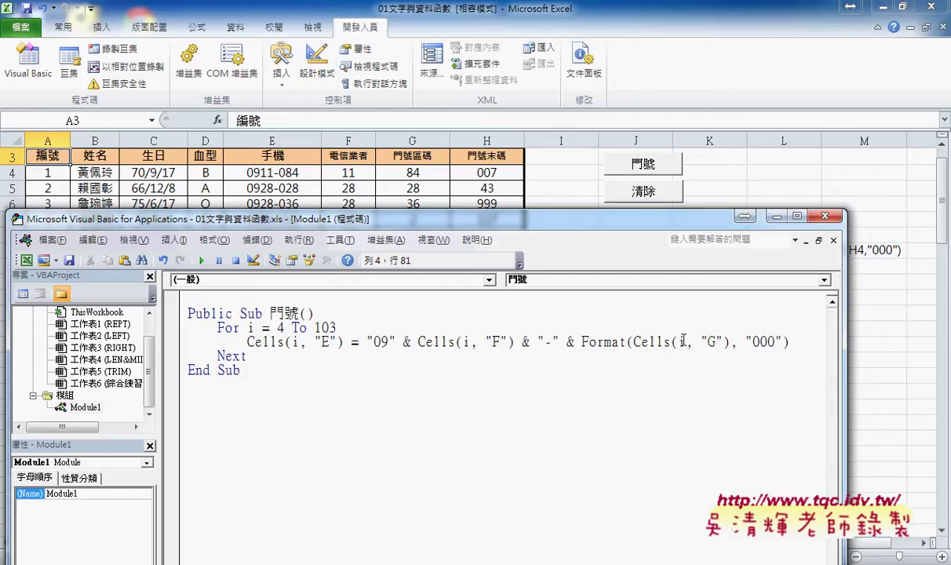
left_click_drag(849, 342, 940, 342)
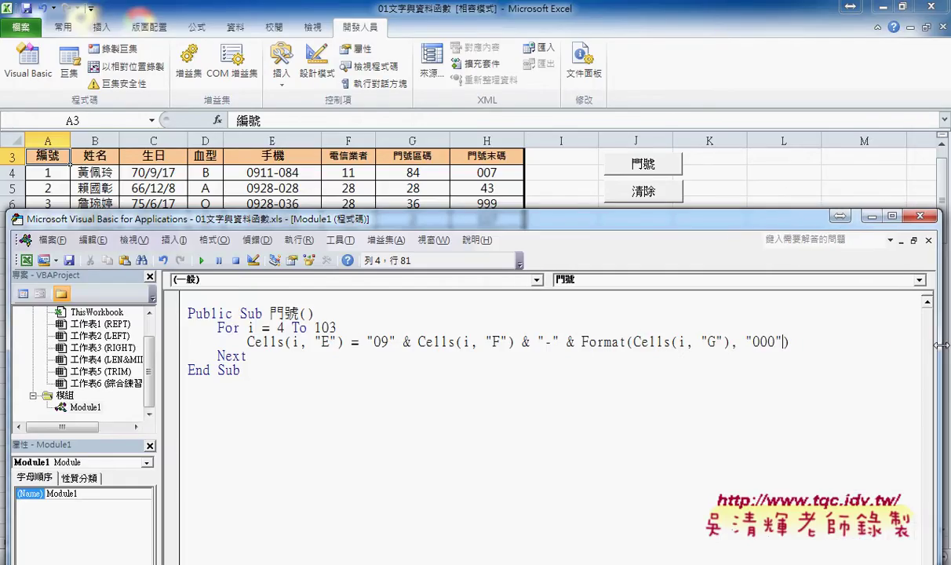
left_click(519, 342)
left_click_drag(518, 341, 794, 337)
key("ctrl+c")
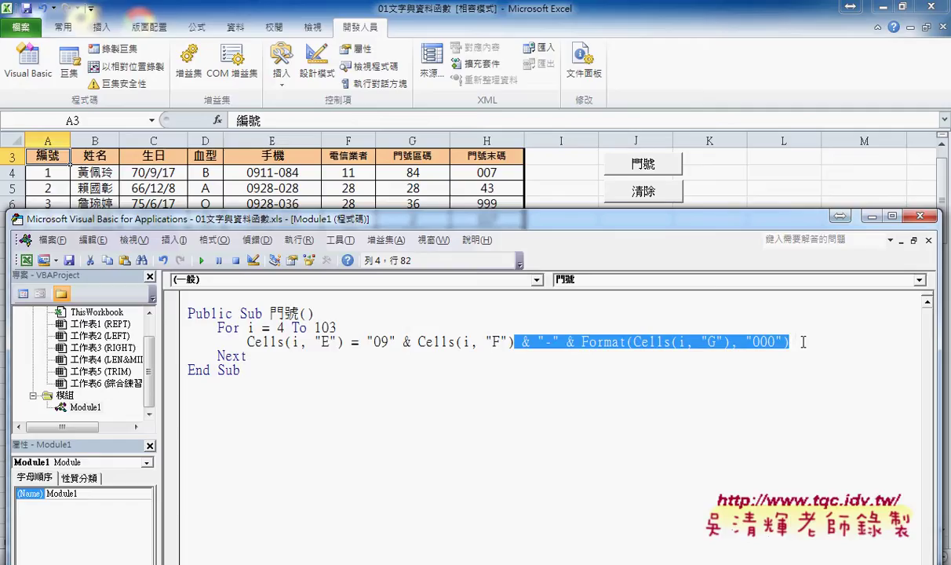
left_click(801, 343)
key("ctrl+v")
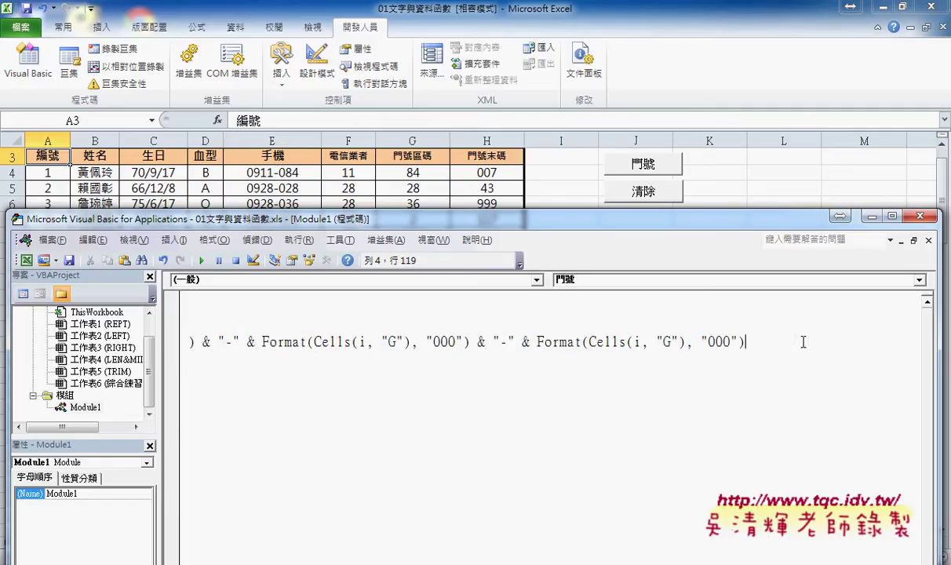
left_click_drag(672, 341, 664, 341)
type("H")
left_click(202, 261)
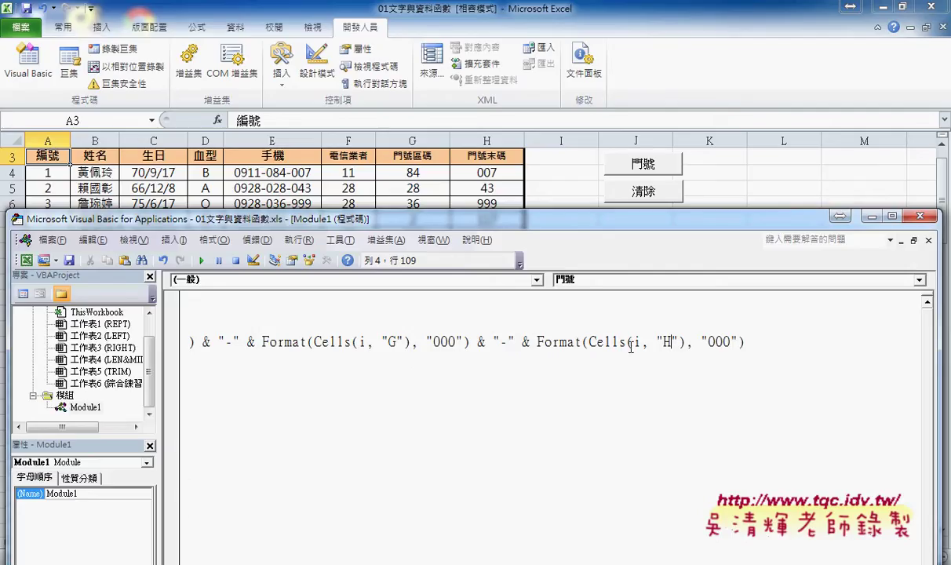
mouse_move(439, 220)
left_mouse_down()
mouse_move(488, 135)
mouse_move(509, 224)
mouse_move(412, 152)
left_mouse_up()
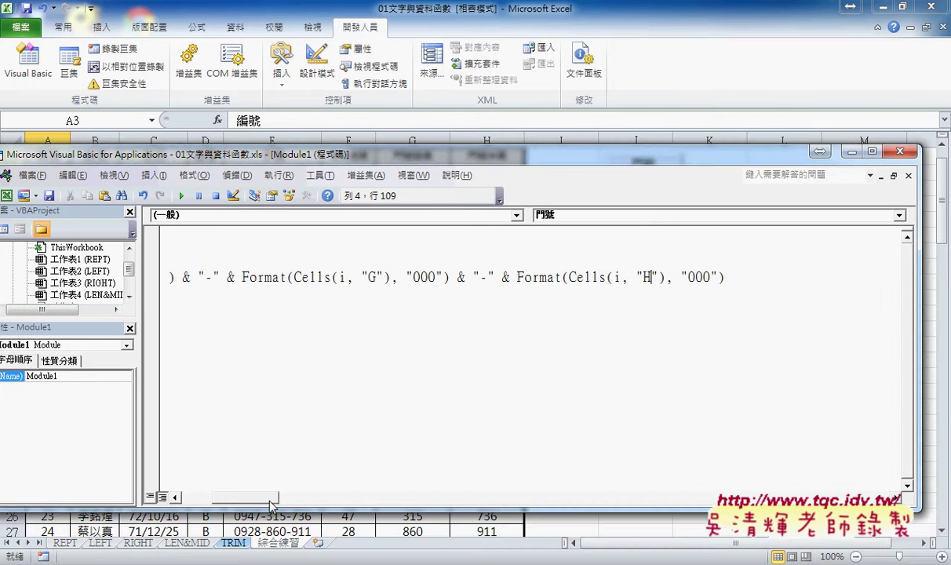
left_click_drag(260, 496, 217, 496)
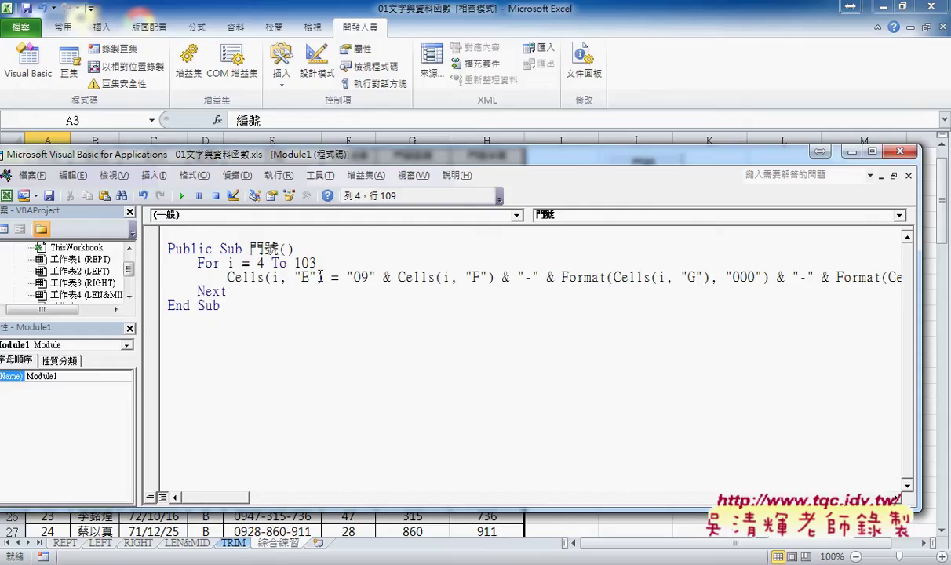
left_click_drag(322, 276, 226, 276)
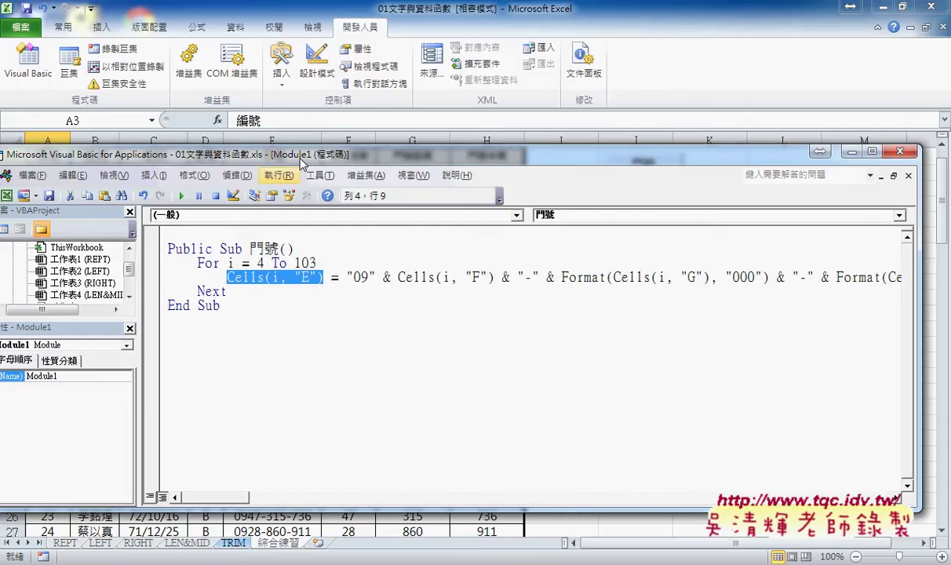
left_click_drag(302, 156, 303, 228)
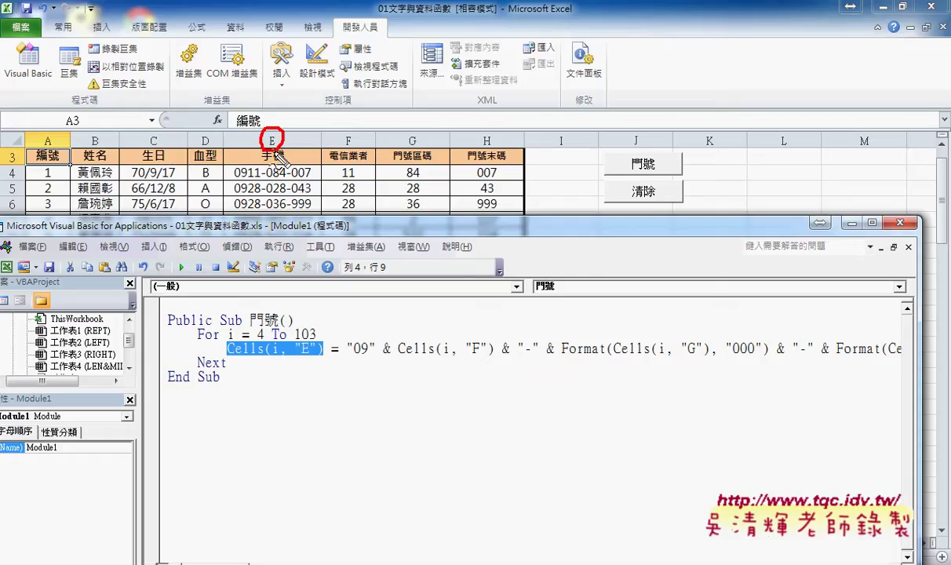
mouse_move(299, 359)
left_mouse_down()
mouse_move(317, 356)
mouse_move(280, 151)
left_mouse_up()
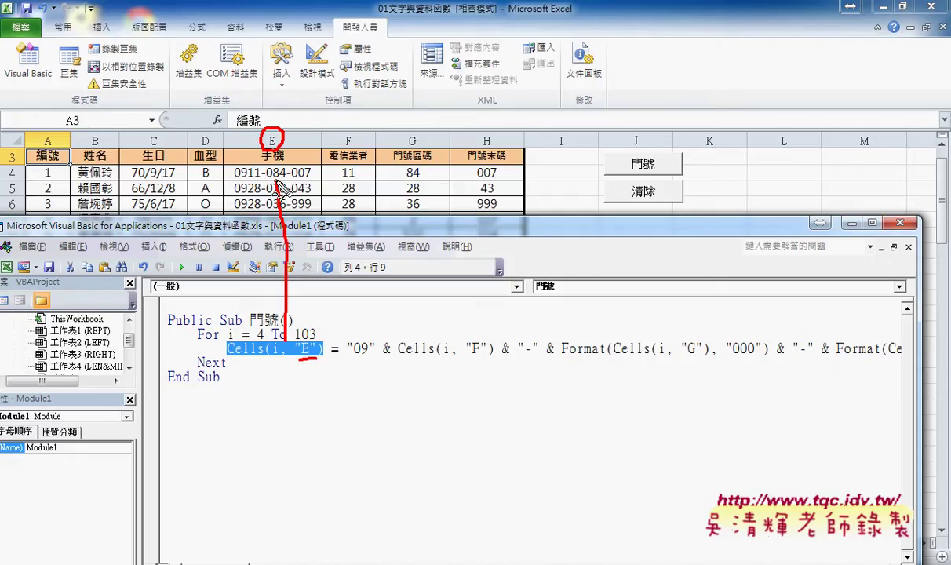
left_click_drag(271, 190, 291, 191)
left_click_drag(350, 358, 367, 358)
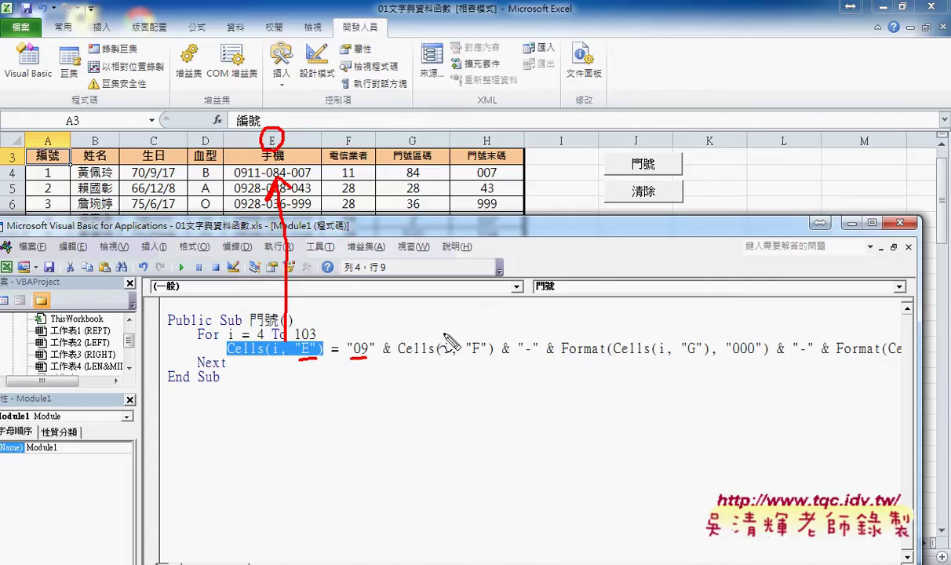
mouse_move(439, 357)
left_mouse_down()
mouse_move(480, 338)
mouse_move(480, 359)
left_mouse_up()
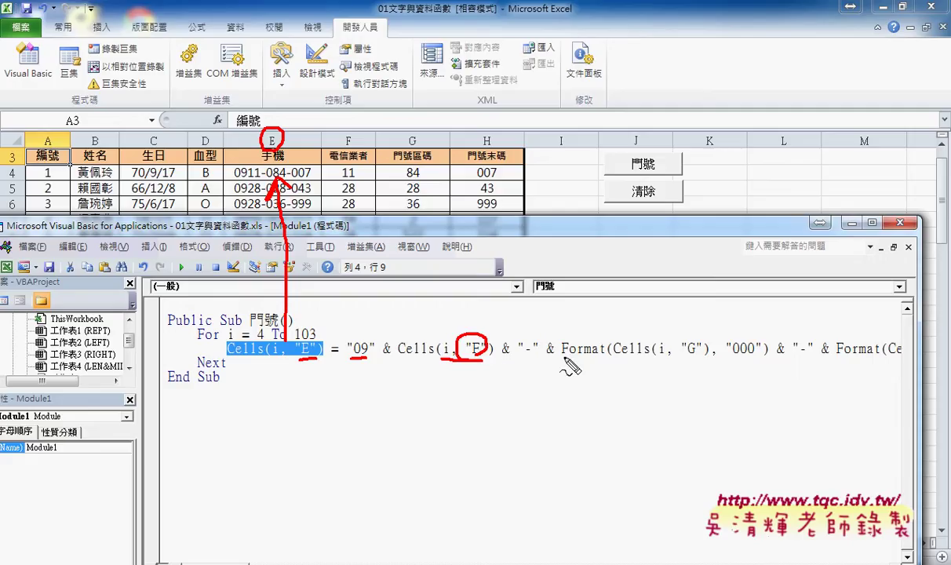
left_click_drag(561, 356, 596, 356)
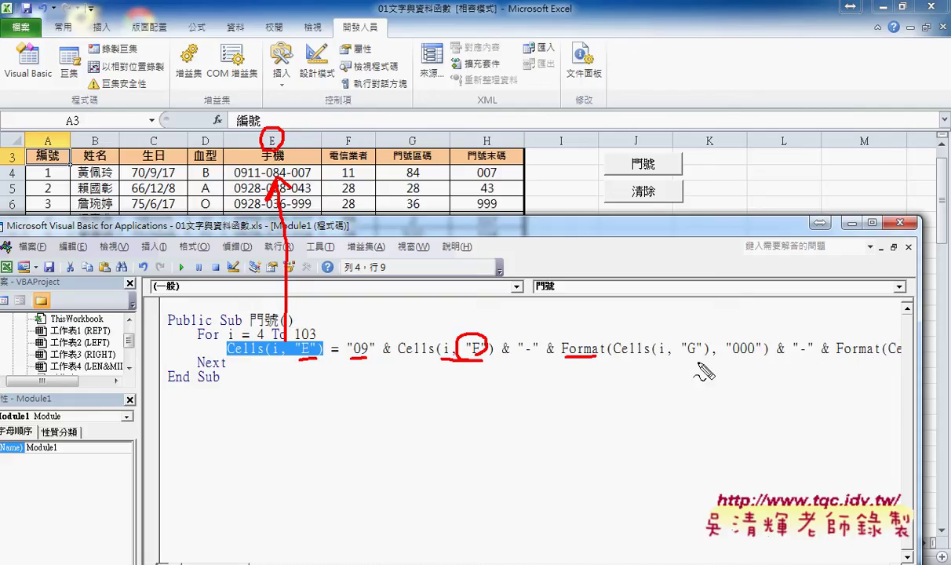
key("Escape")
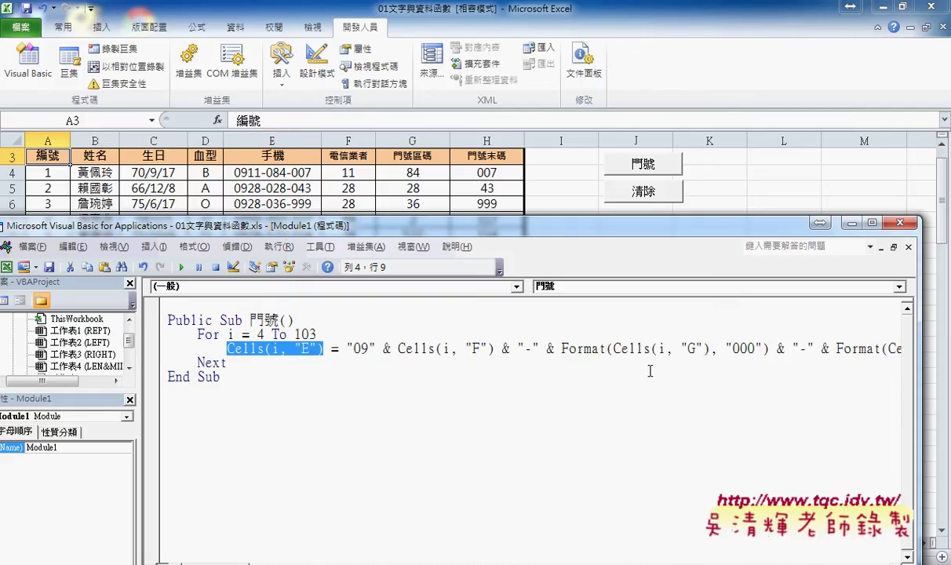
left_click(480, 348)
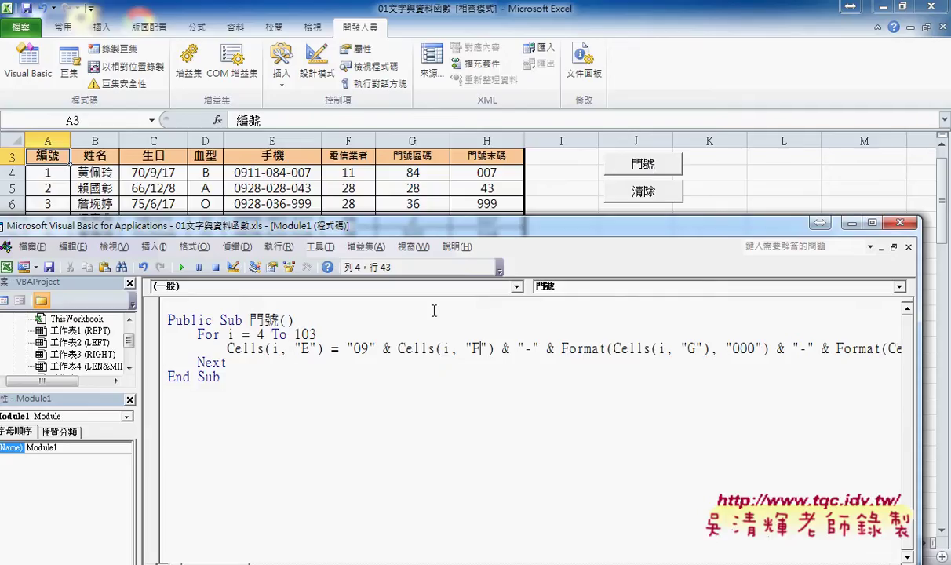
left_click(229, 379)
left_click_drag(229, 379, 168, 318)
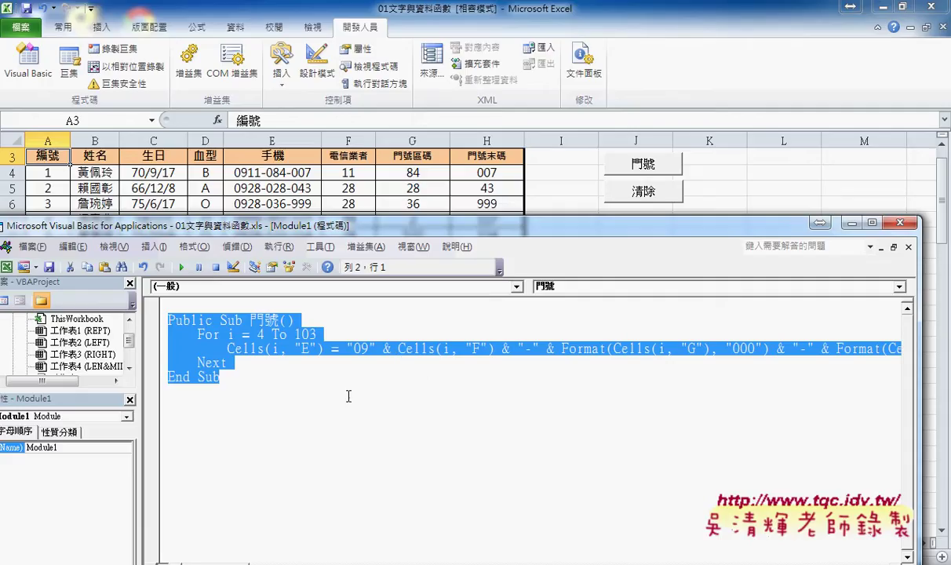
Step: Paste a copy of the 門號 macro below it and rename the copy 清除
left_click(232, 384)
left_click_drag(233, 384, 167, 317)
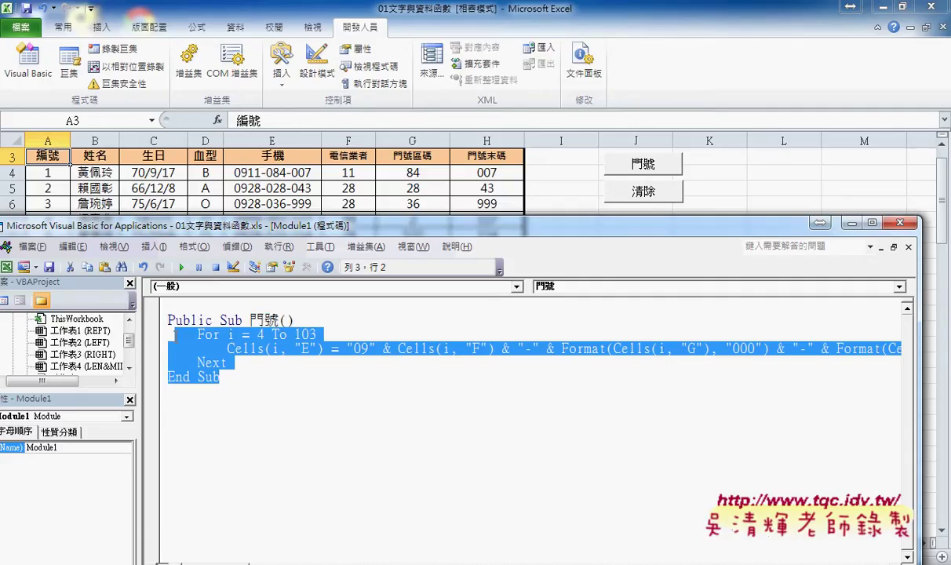
left_click(176, 396)
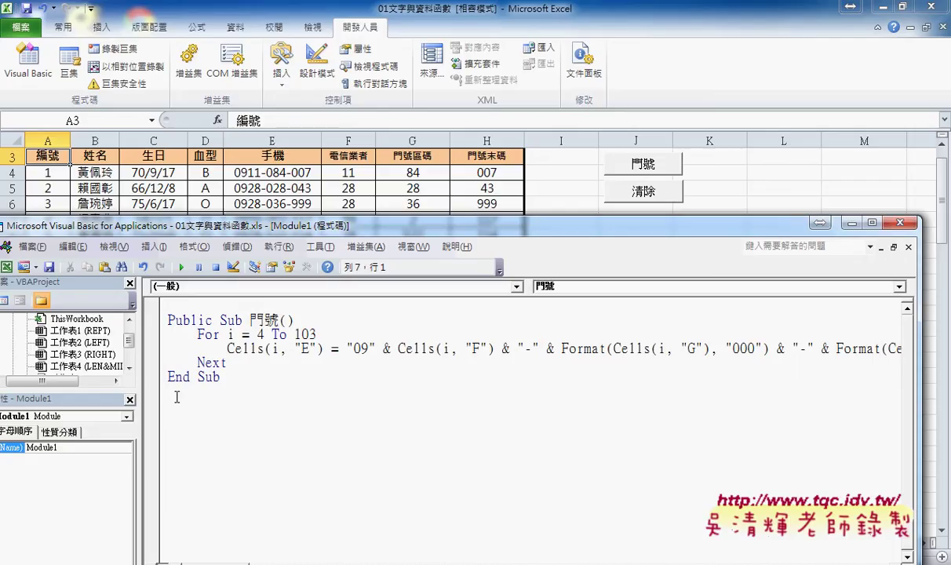
key("ctrl+v")
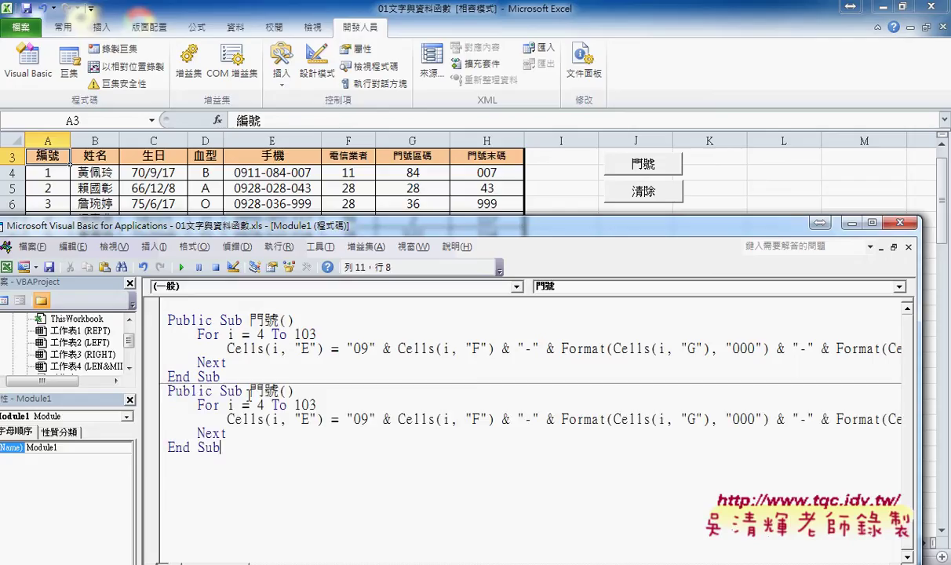
left_click_drag(250, 390, 279, 390)
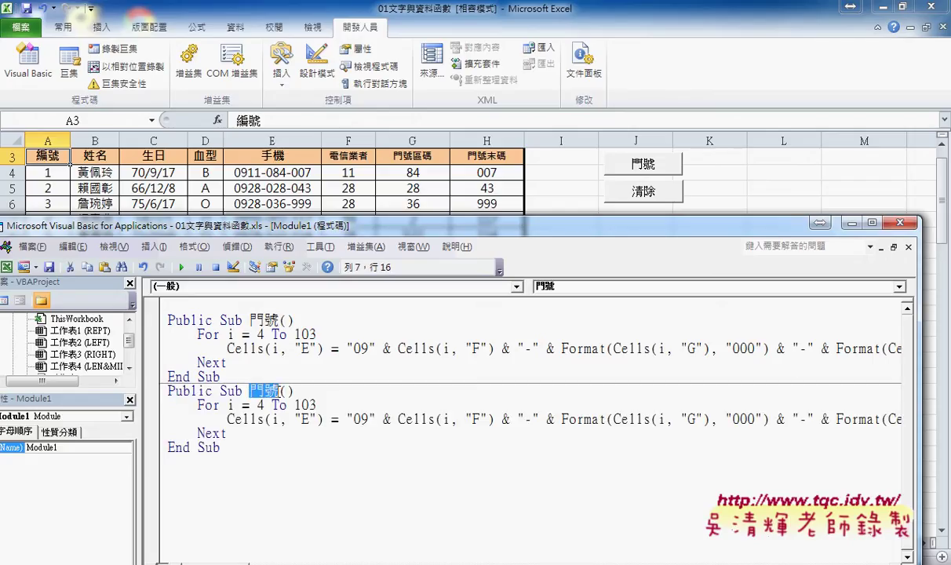
type("清")
type("ㄧㄨ除")
key("Return")
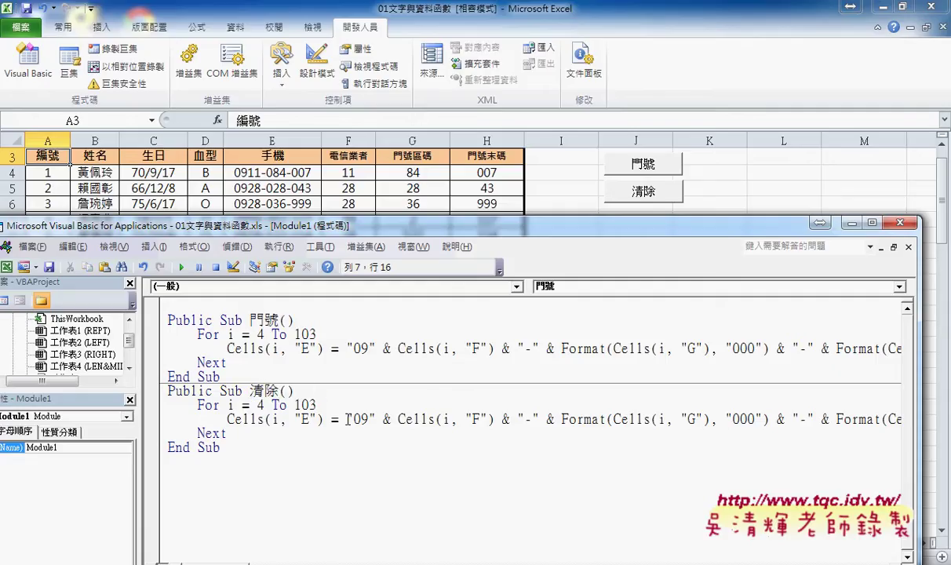
Step: Replace the phone-number expression in 清除 with "" so Cells(i, "E") is emptied
left_click_drag(346, 419, 902, 418)
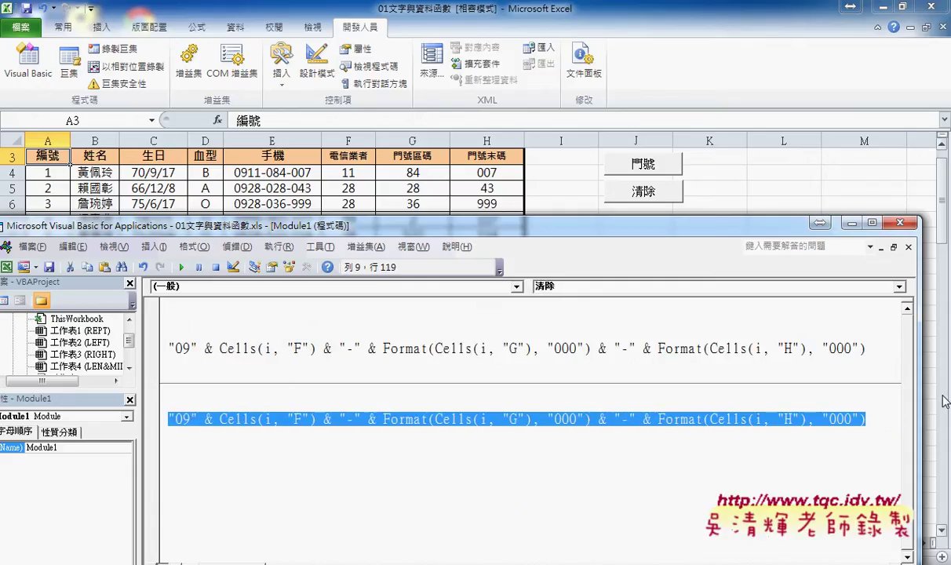
key("Delete")
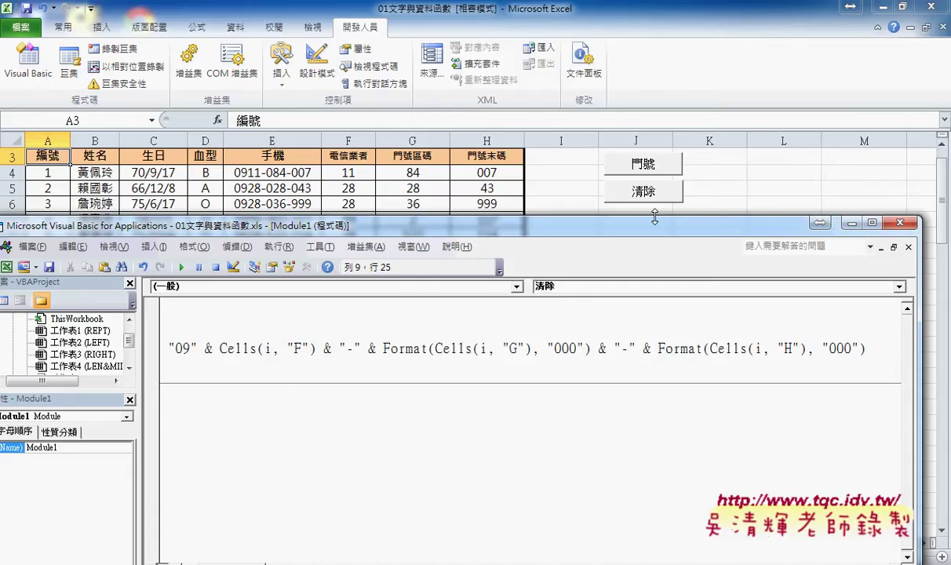
left_click_drag(653, 228, 653, 197)
left_click_drag(243, 538, 204, 538)
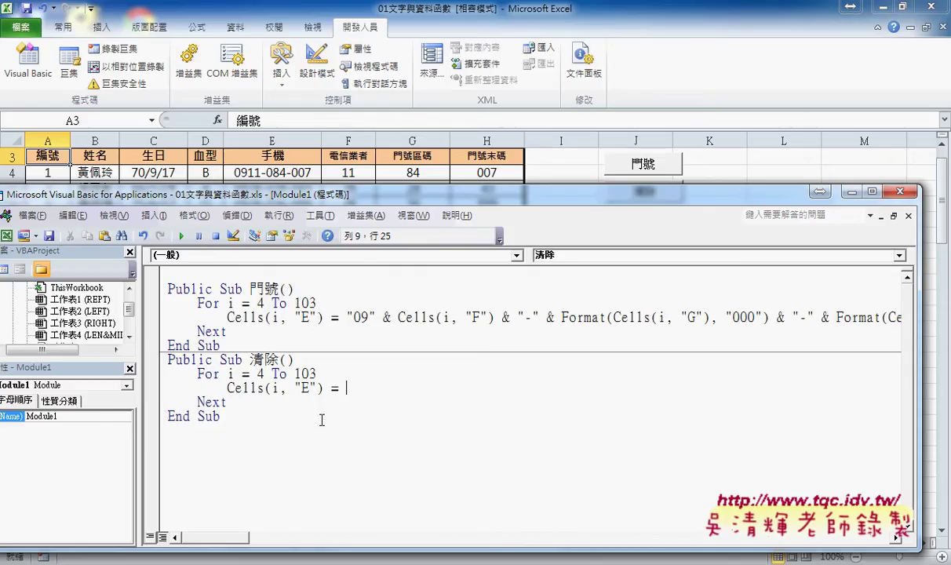
type("\"")
type("\"")
left_click_drag(361, 388, 339, 388)
key("shift+Right")
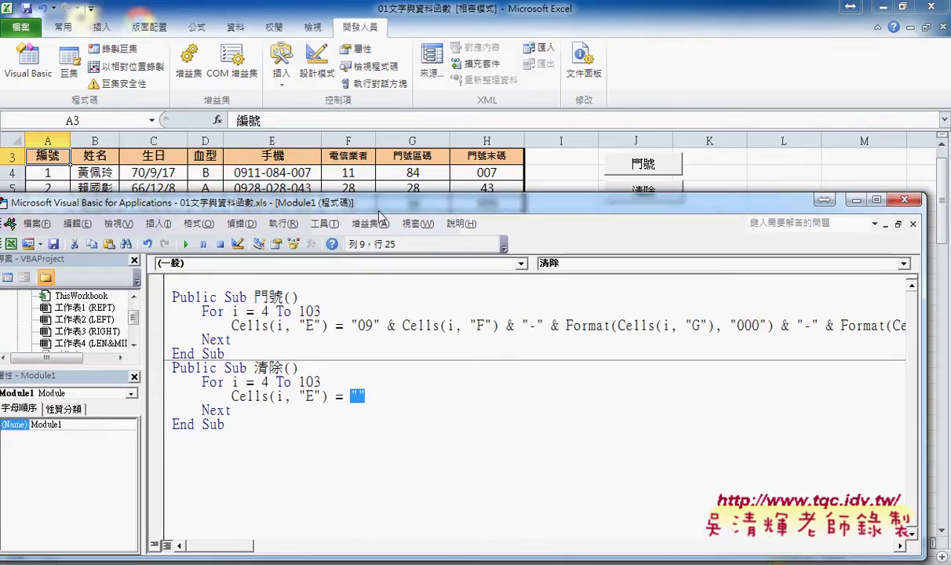
left_click_drag(375, 205, 384, 247)
Step: Run 清除, then 門號, then 清除 again, and bring the worksheet forward with column E empty
left_click(281, 428)
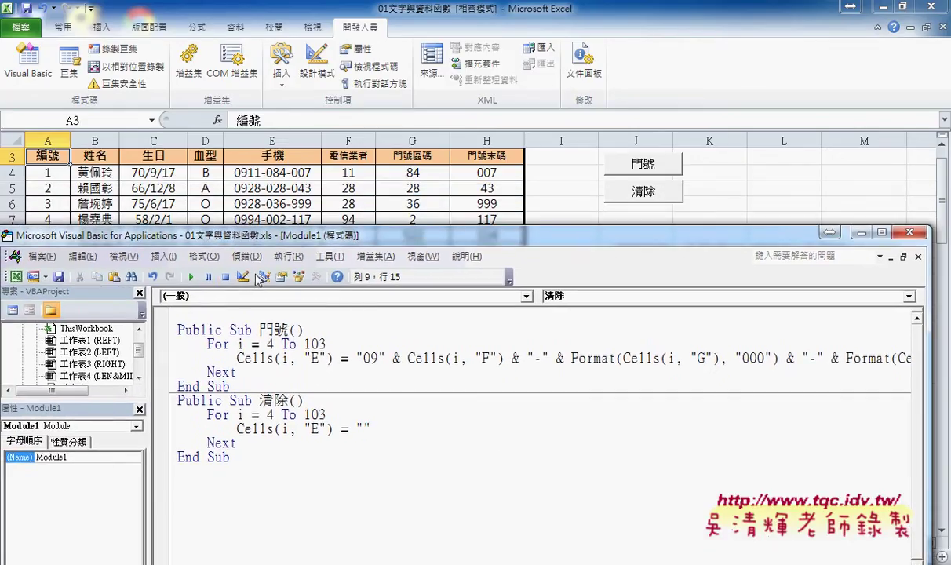
left_click(190, 277)
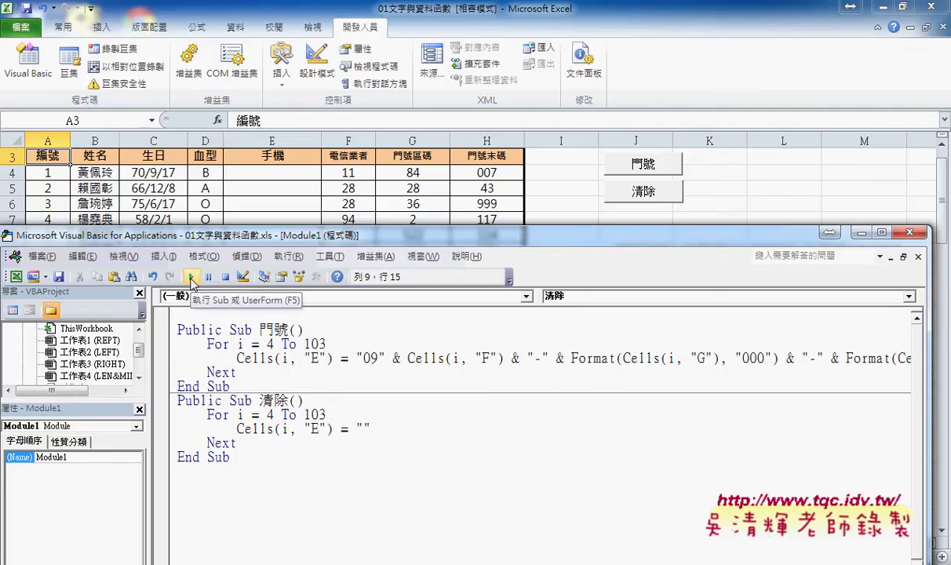
left_click(274, 358)
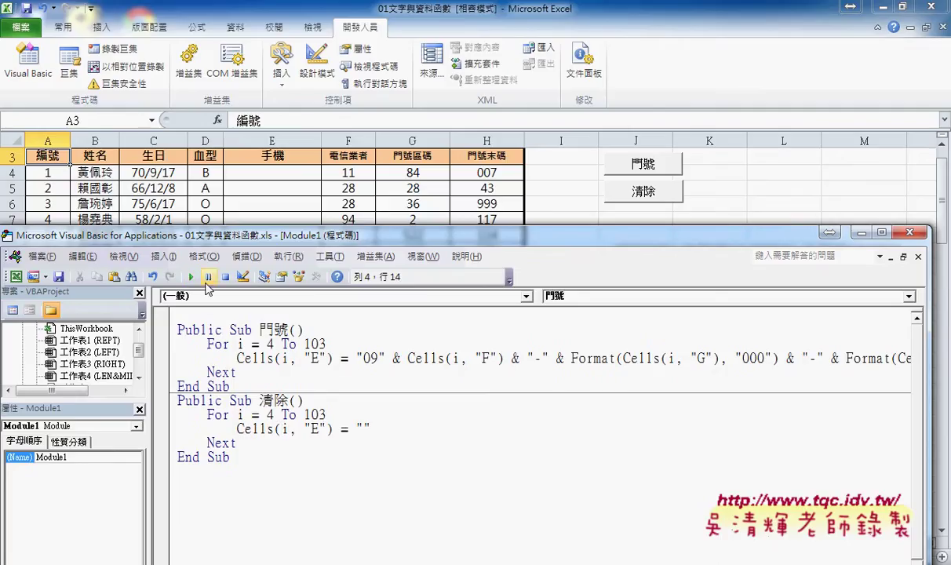
left_click(191, 276)
left_click(266, 428)
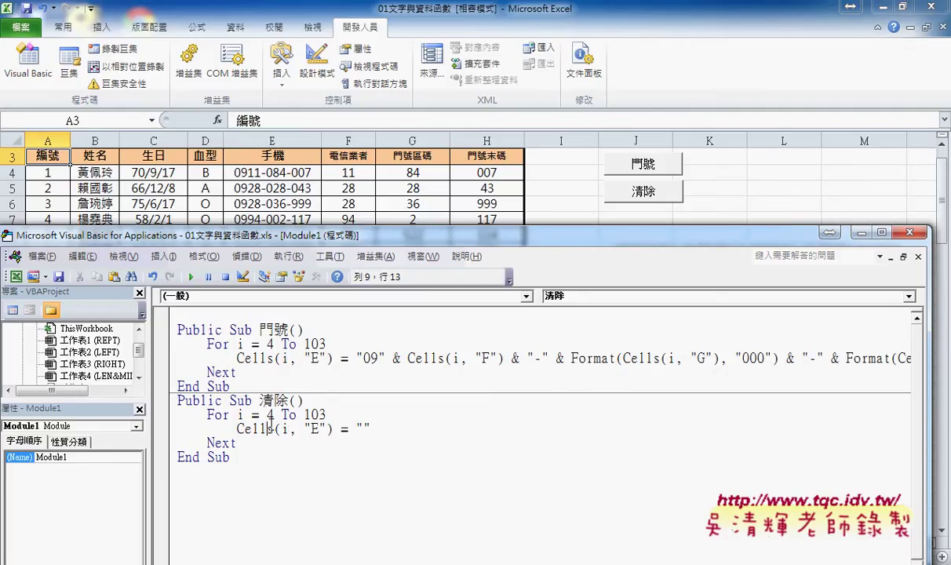
left_click(191, 278)
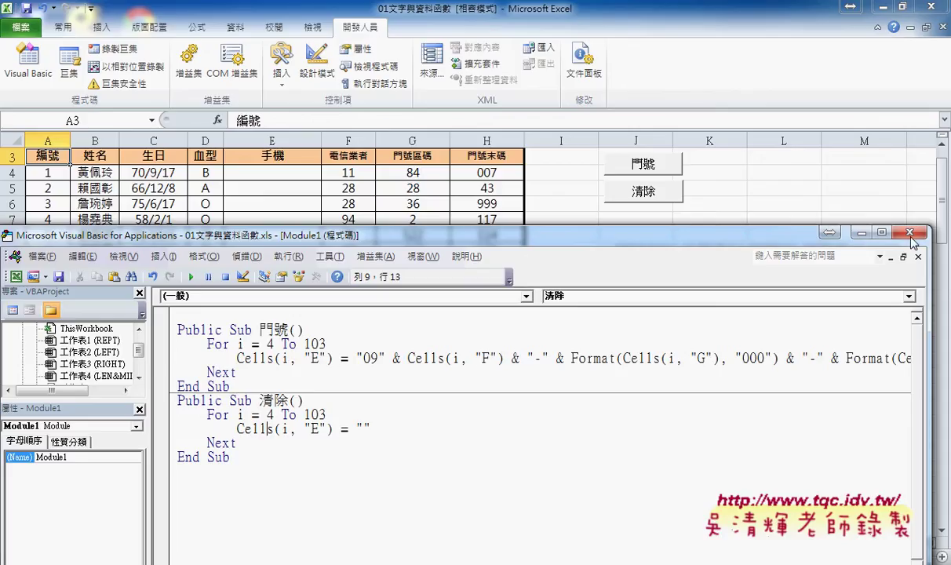
left_click(837, 189)
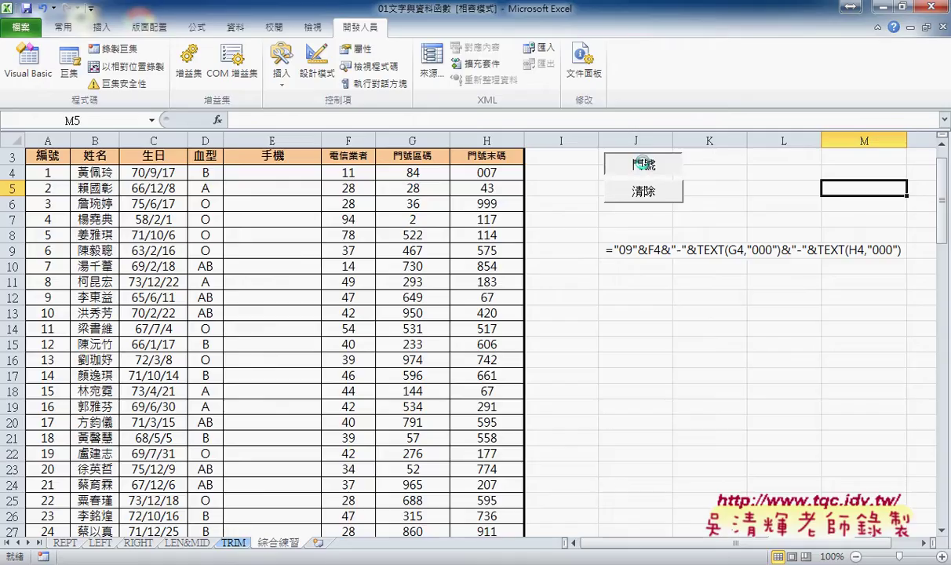
Step: Test the 門號 and 清除 sheet buttons, then return to the VBA editor with a wider code pane
left_click(644, 163)
left_click(612, 188)
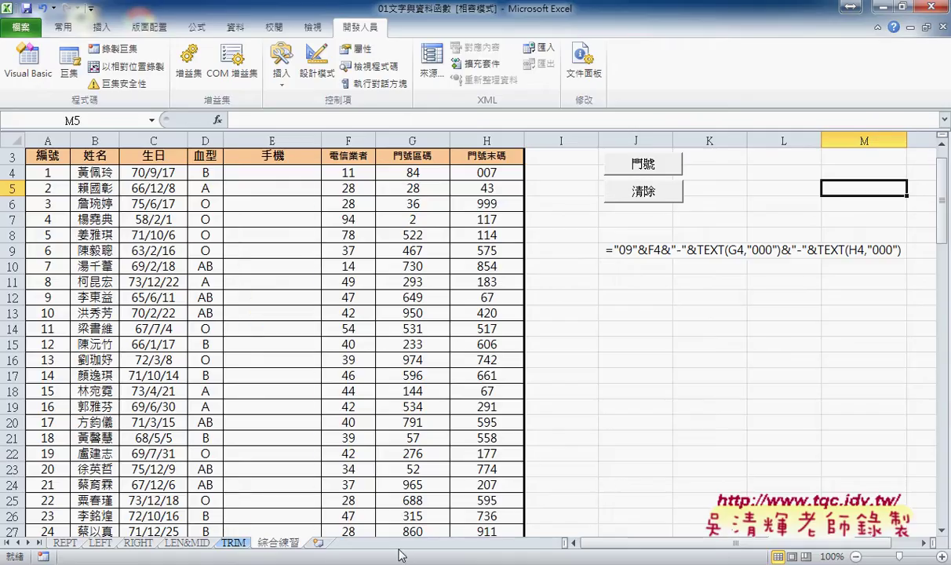
mouse_move(389, 564)
left_click(404, 480)
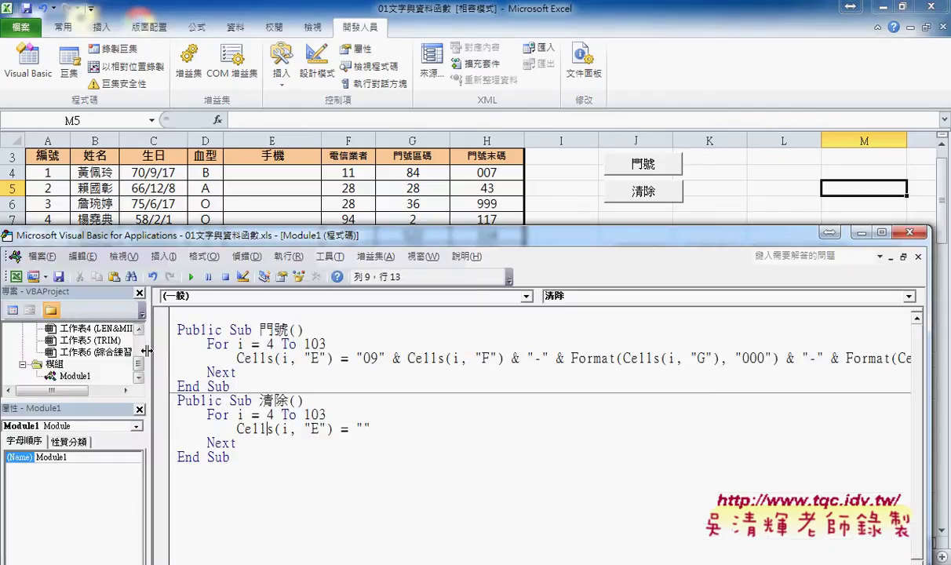
left_click_drag(149, 331, 44, 327)
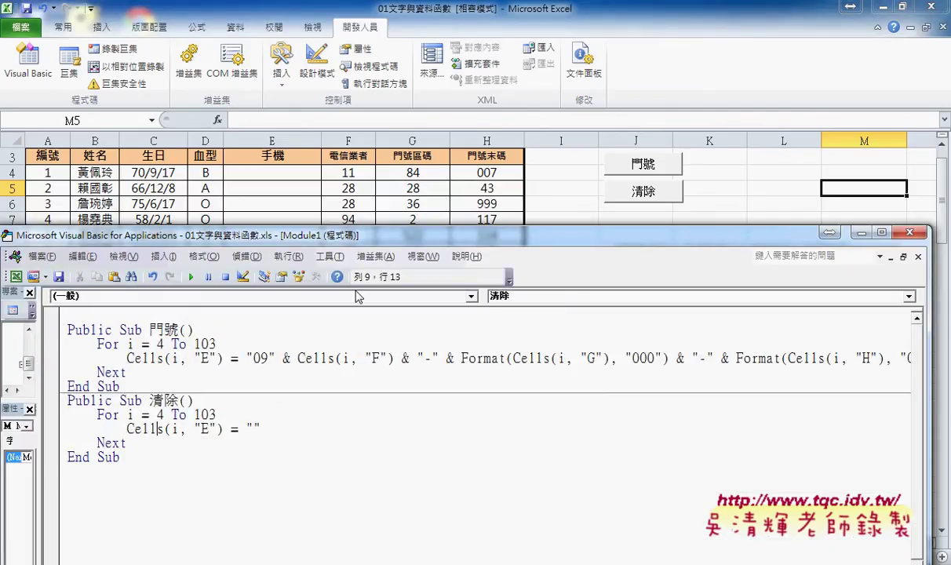